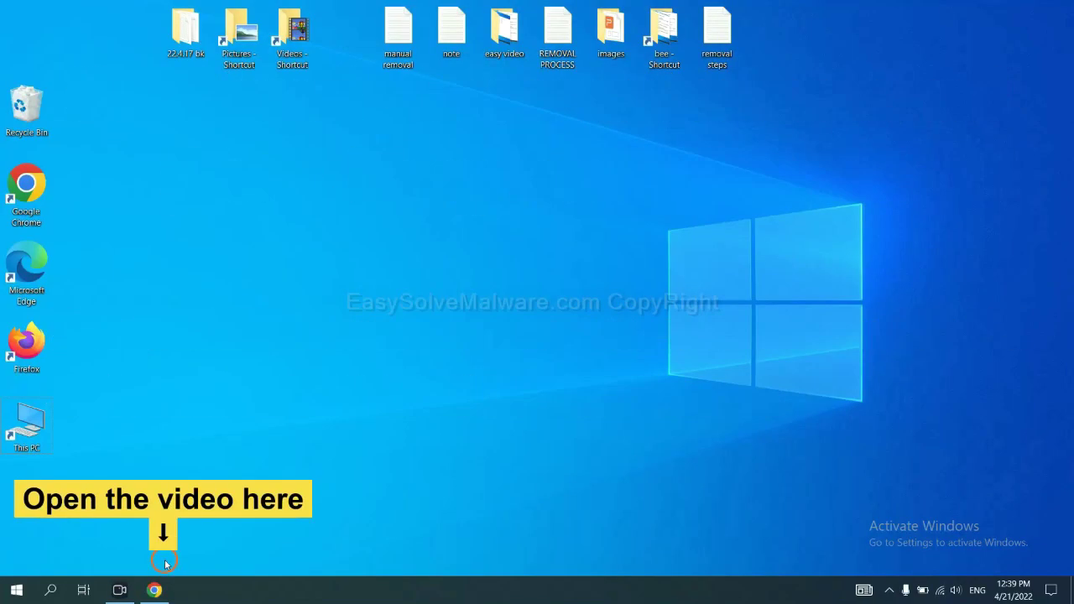
Switch to Chrome, bring up the easysolvemalware.com malware removal page and download SpyHunter for Windows
click(164, 589)
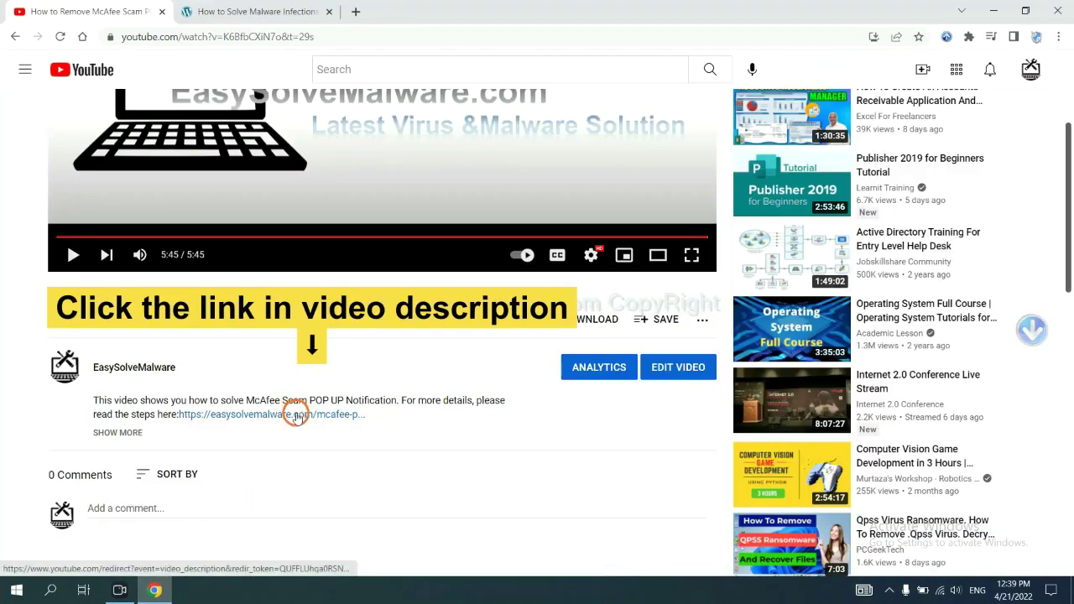
click(277, 9)
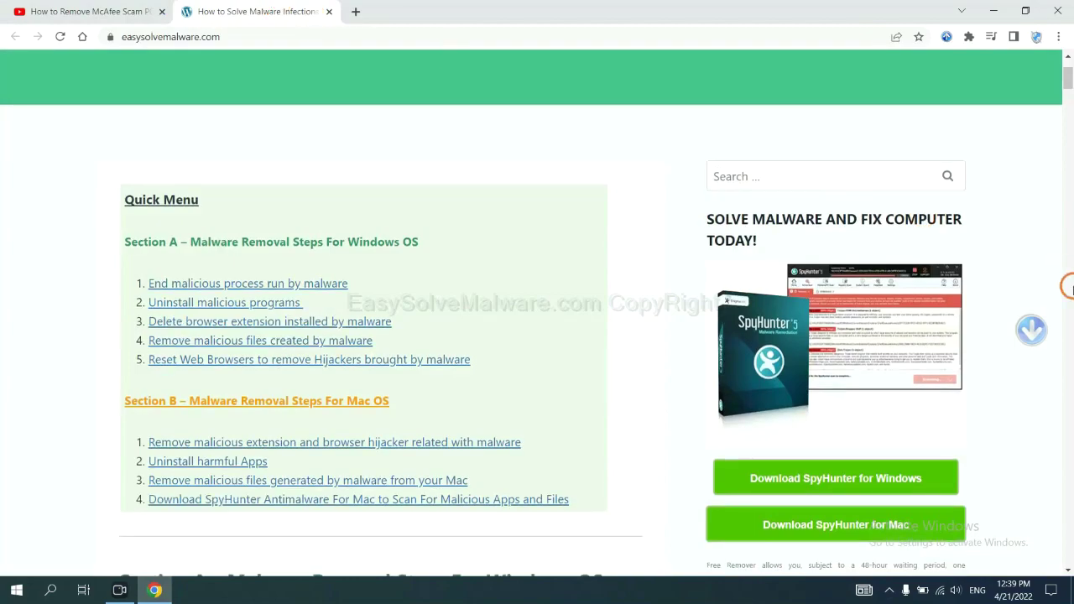
scroll(1071, 289, down, 3)
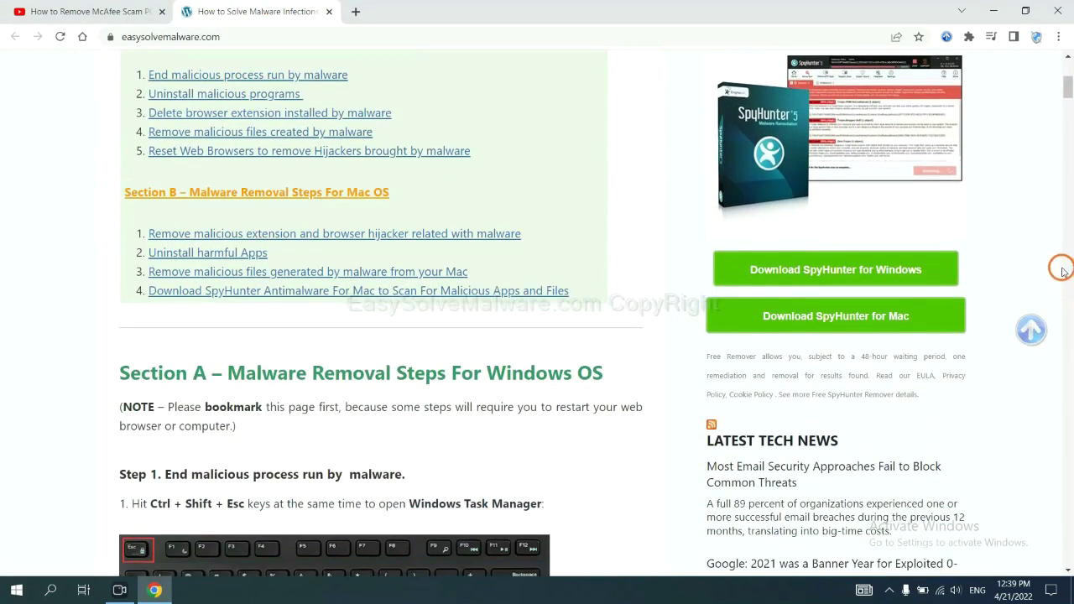
click(913, 268)
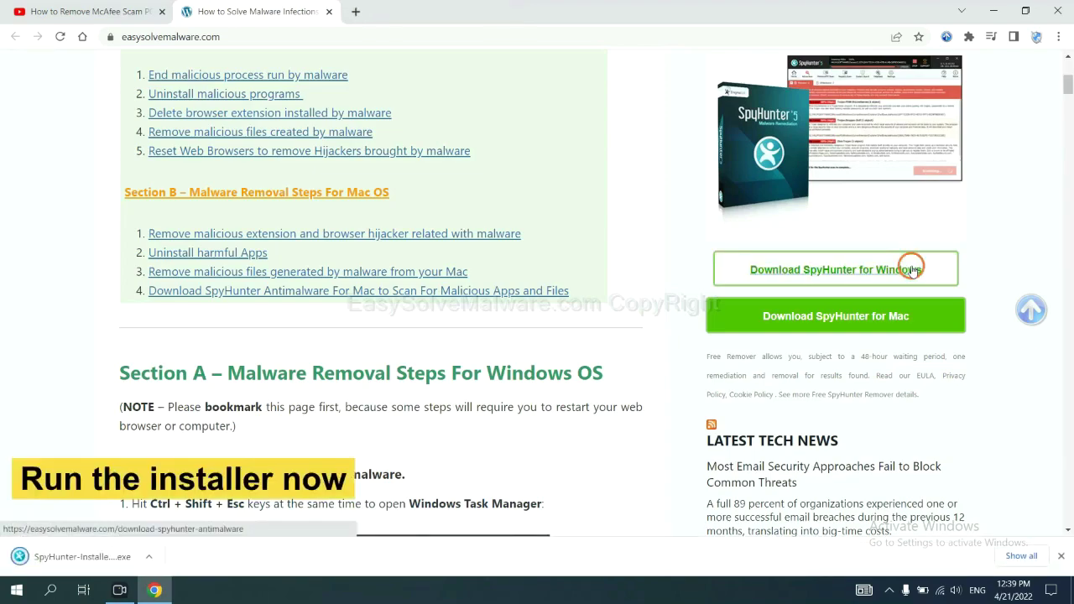
Install SpyHunter 5 from the downloaded installer in English, accepting the EULA and Privacy Policy, and finish the setup
click(67, 559)
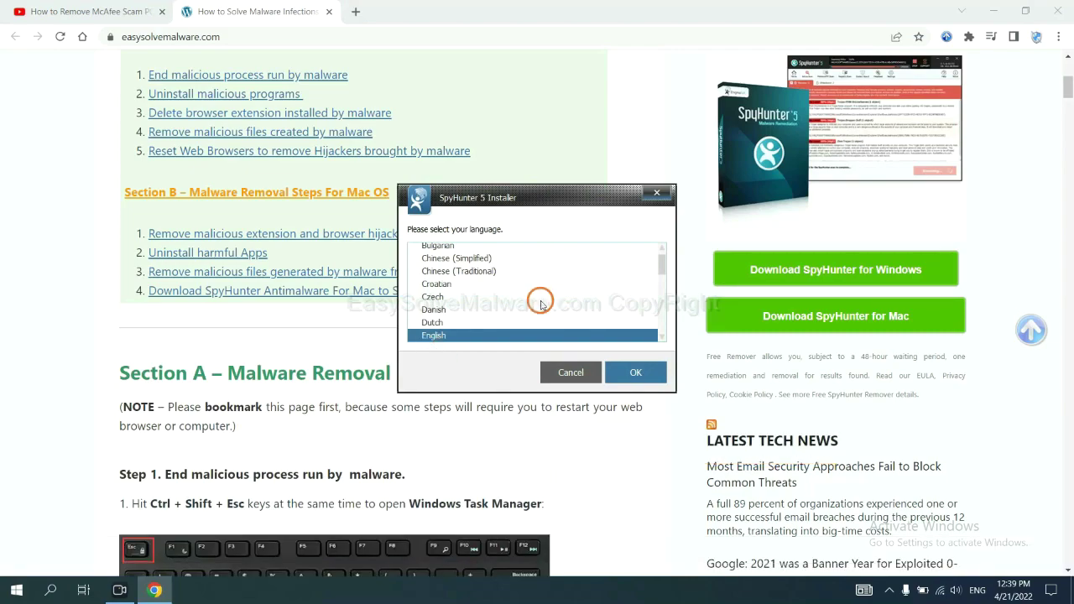
click(622, 372)
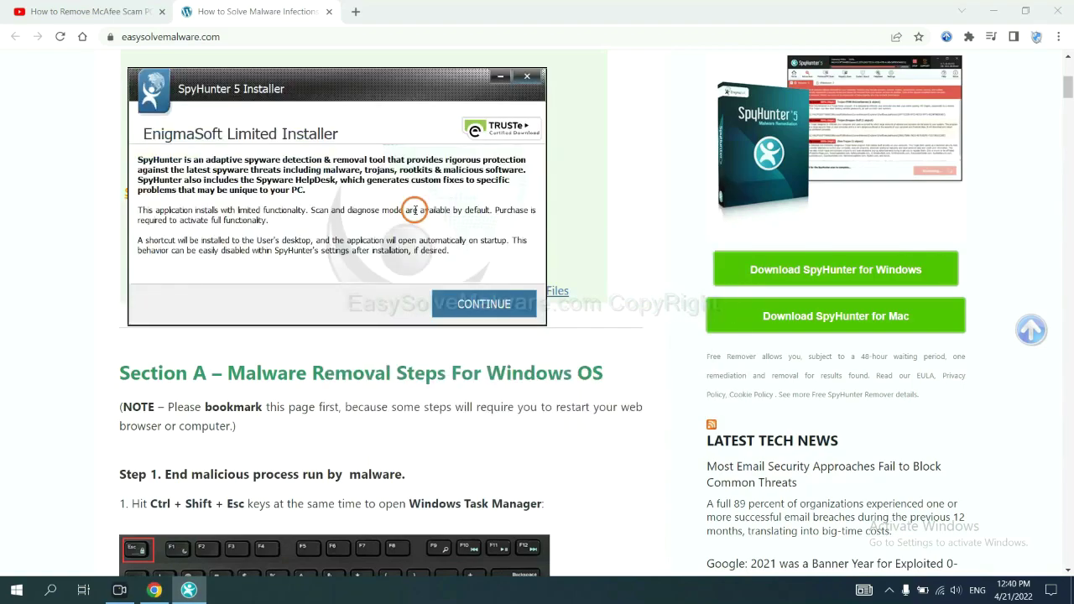
click(457, 307)
click(346, 269)
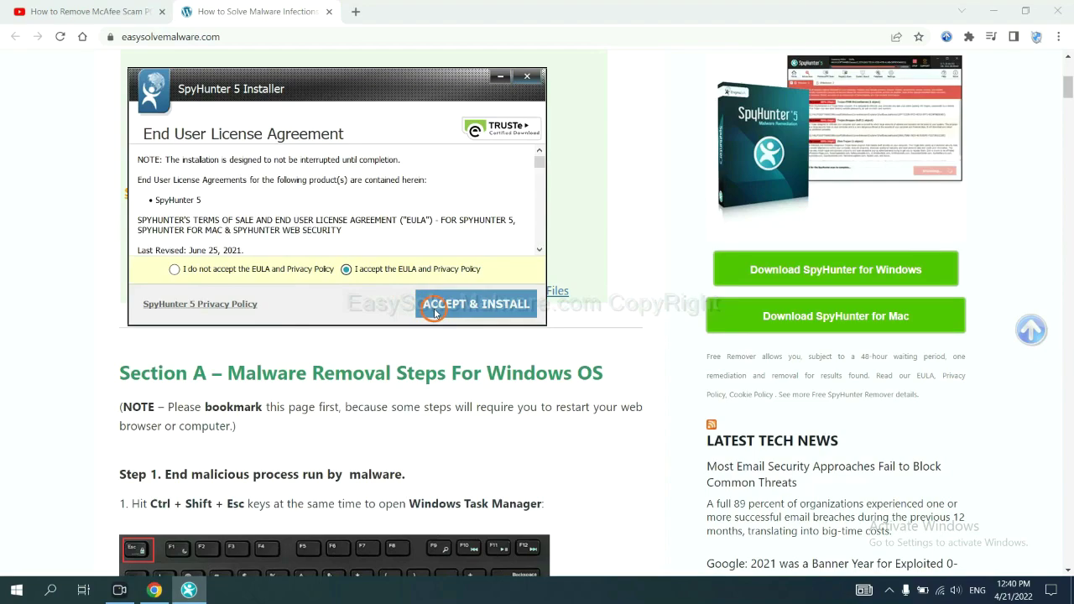
click(435, 310)
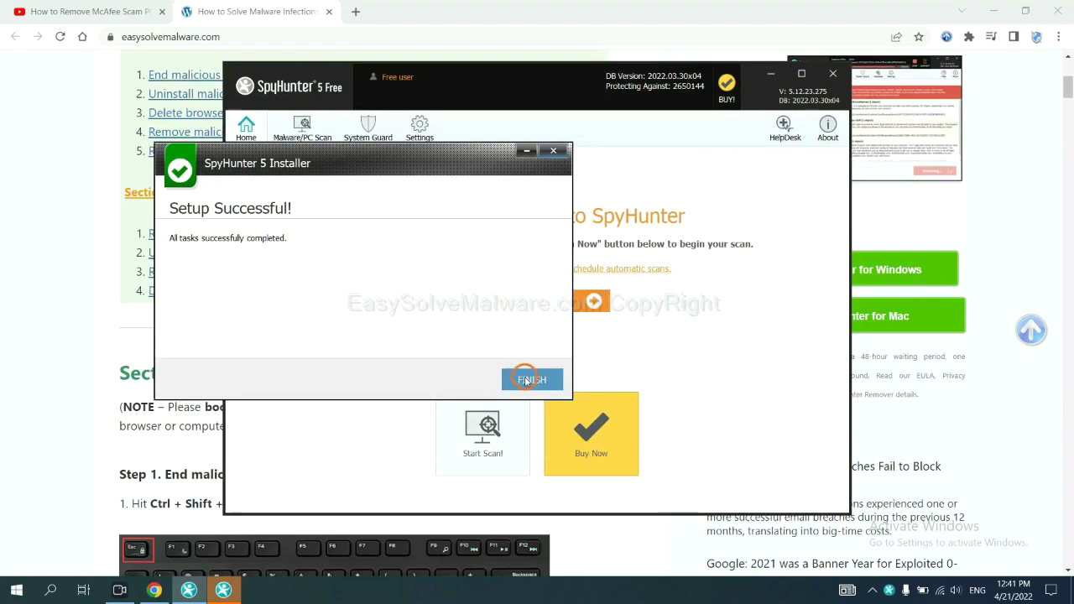
click(531, 378)
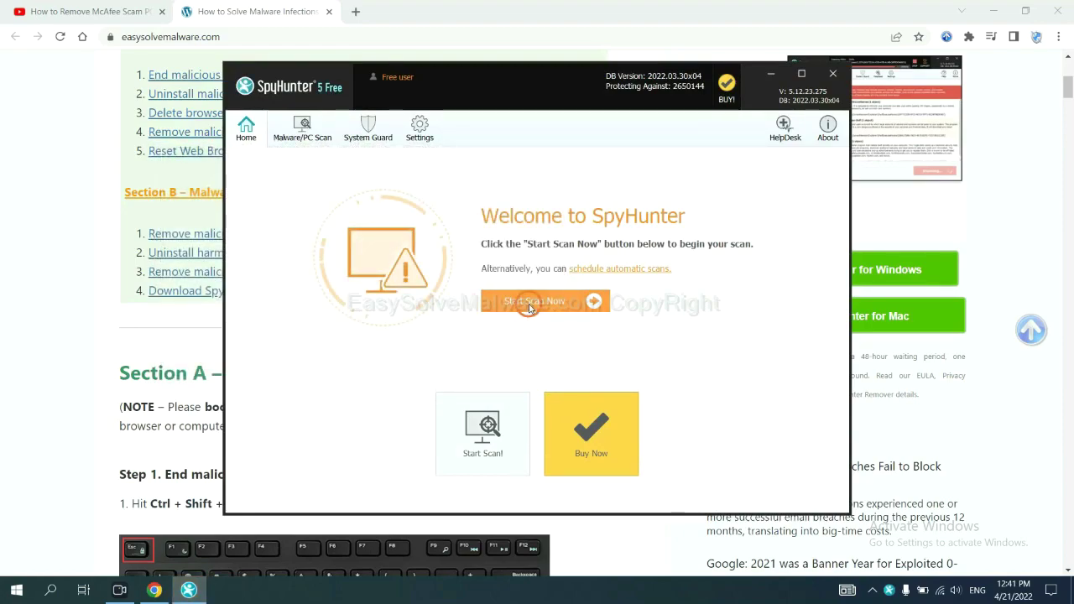
Start a SpyHunter scan and proceed from the unknown objects list with remove360.bat set to Disable
click(530, 307)
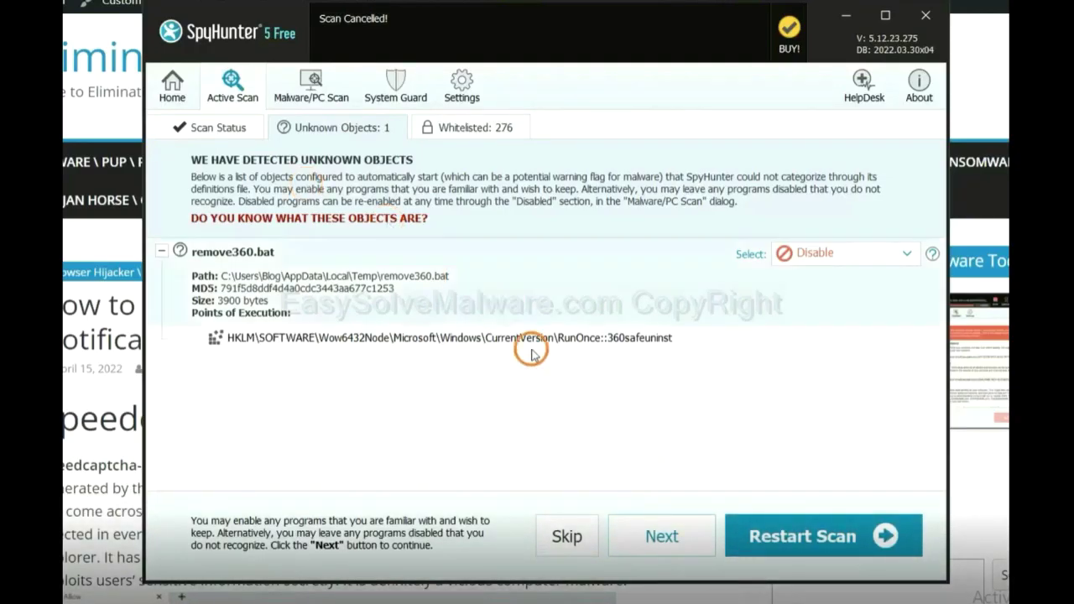
click(661, 540)
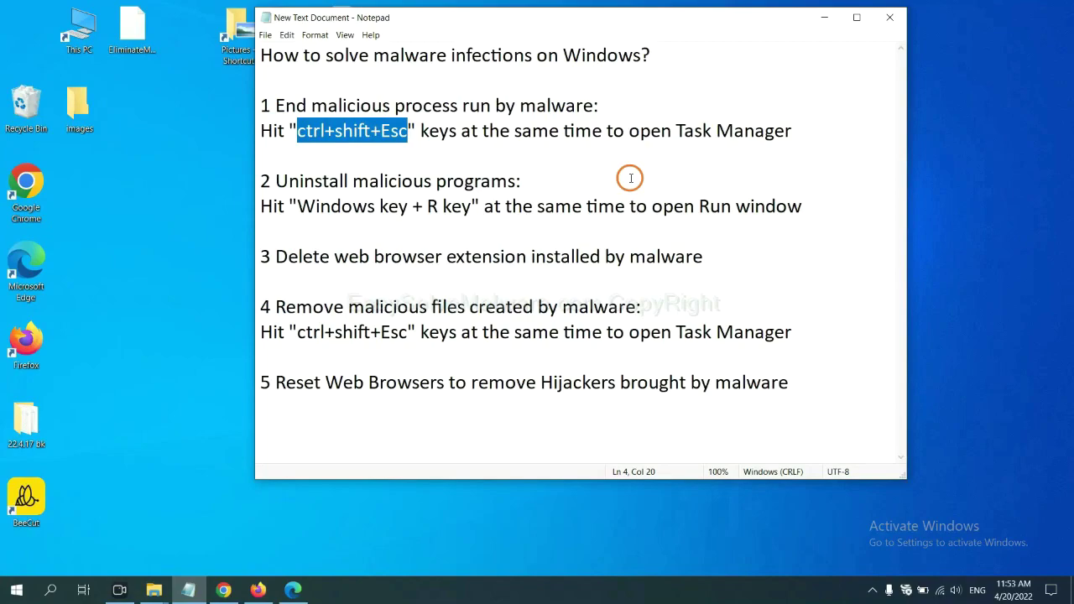
Highlight the Task Manager key combination in the notes, open Task Manager, select the Usermode Font Driver Host process, and close Task Manager
click(382, 133)
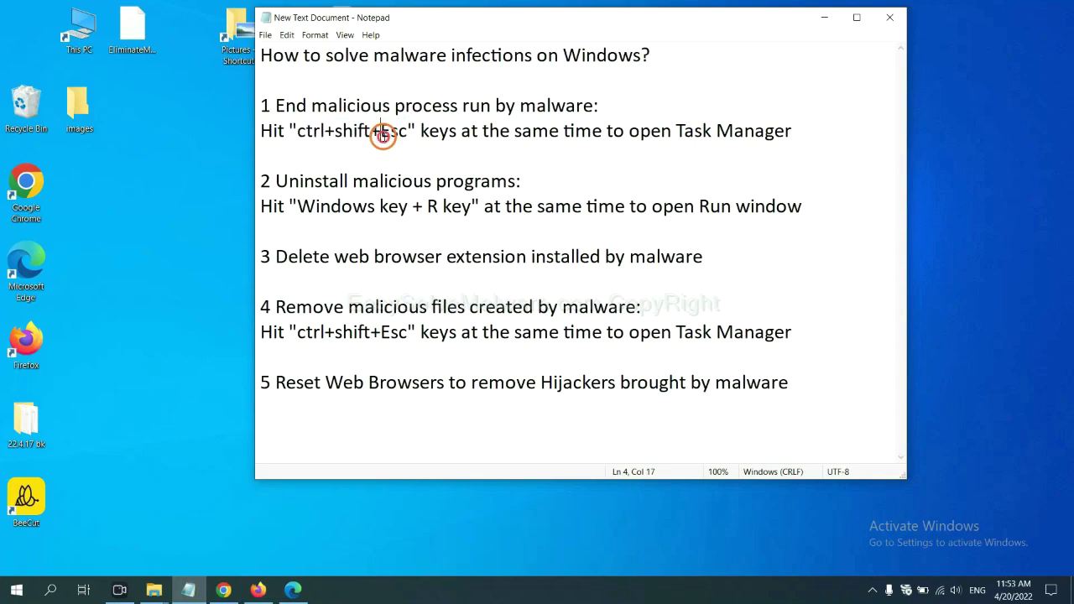
drag(408, 132, 298, 134)
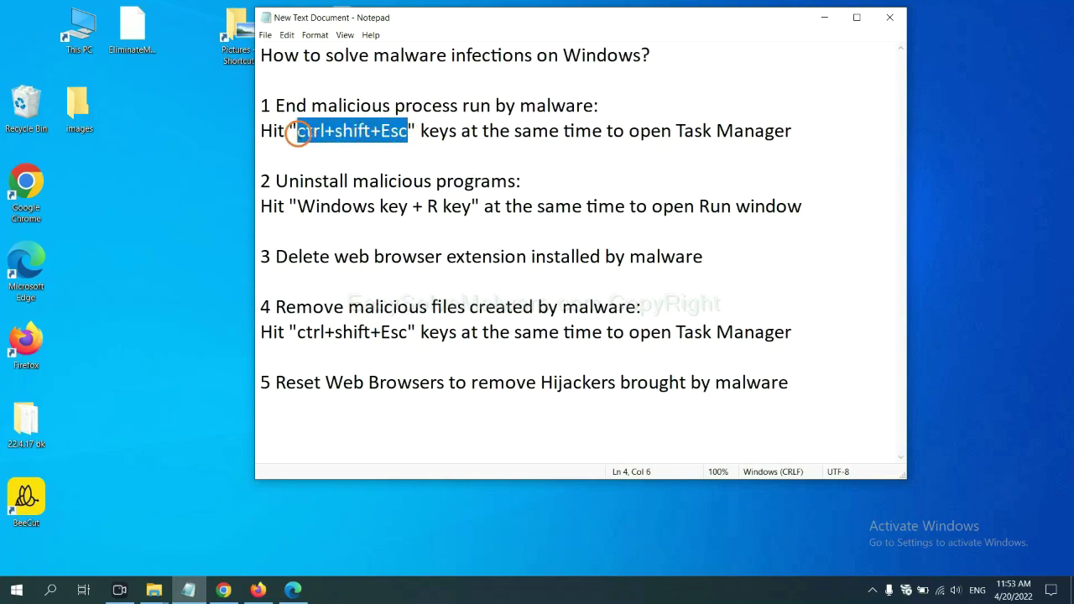
key(ctrl+shift+Escape)
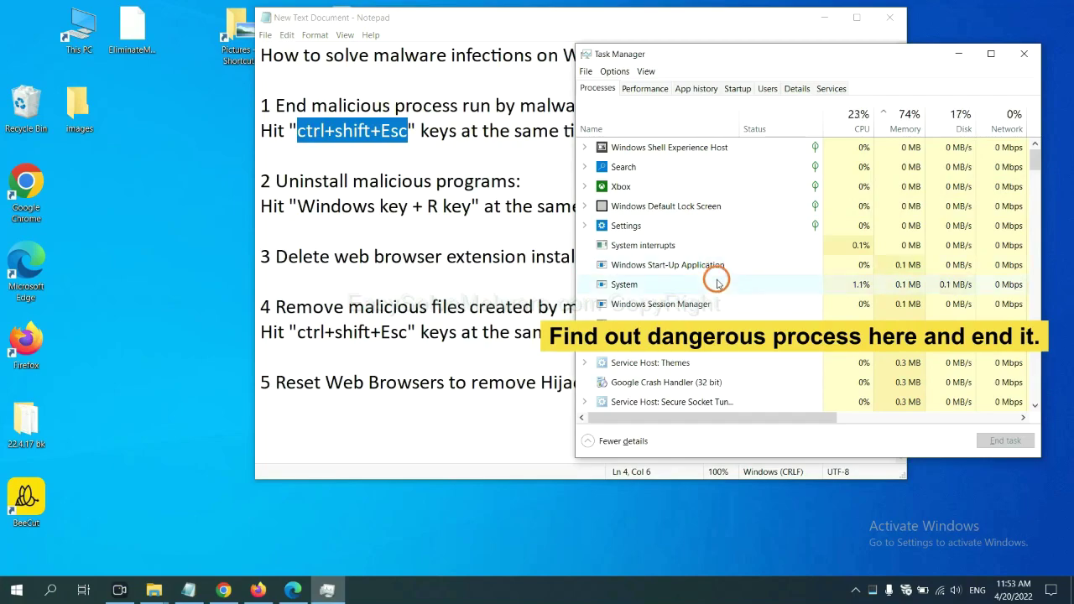
click(718, 284)
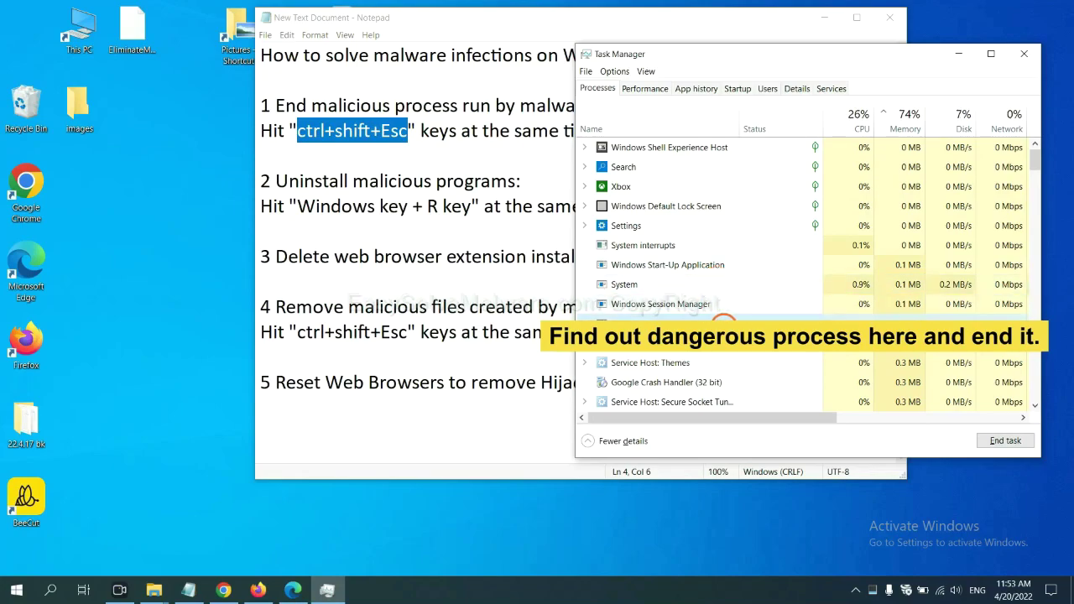
click(1012, 441)
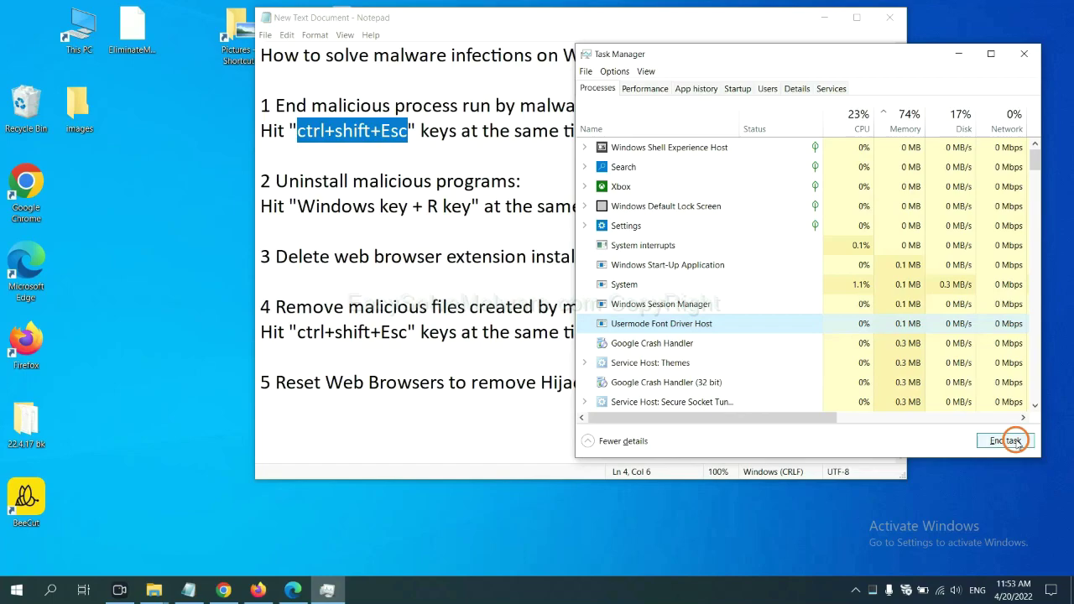
click(1019, 56)
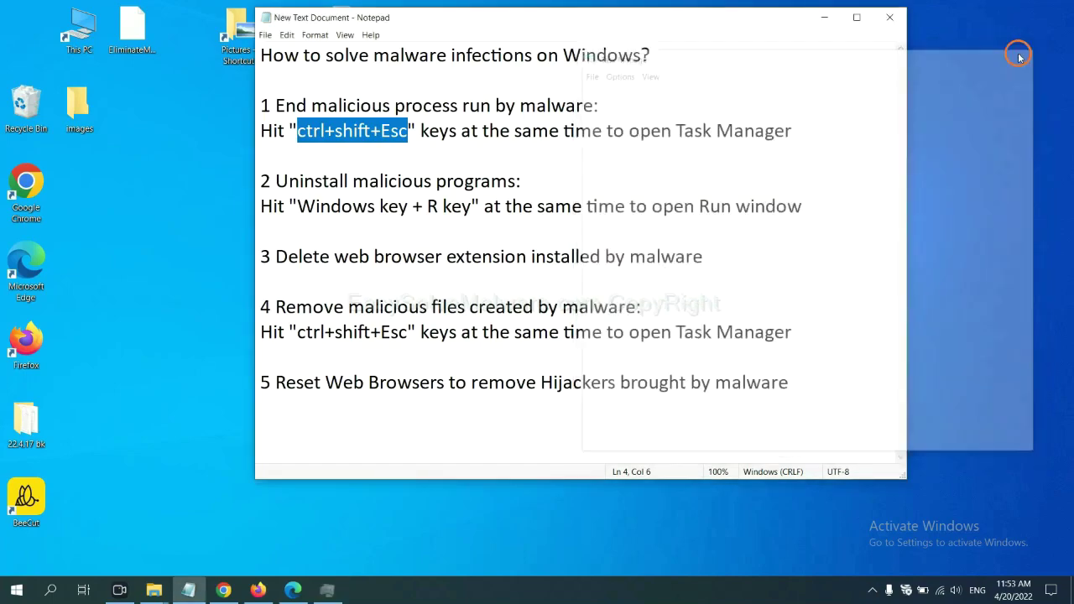
Highlight the Run window key combination in the notes and open "control panel" through the Run dialog
click(667, 228)
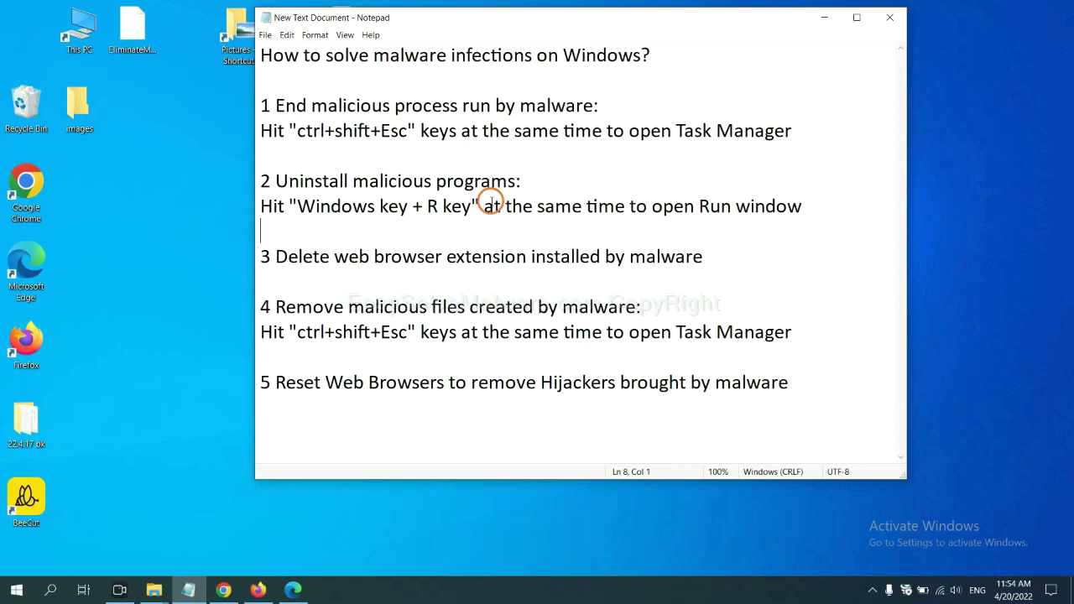
click(303, 210)
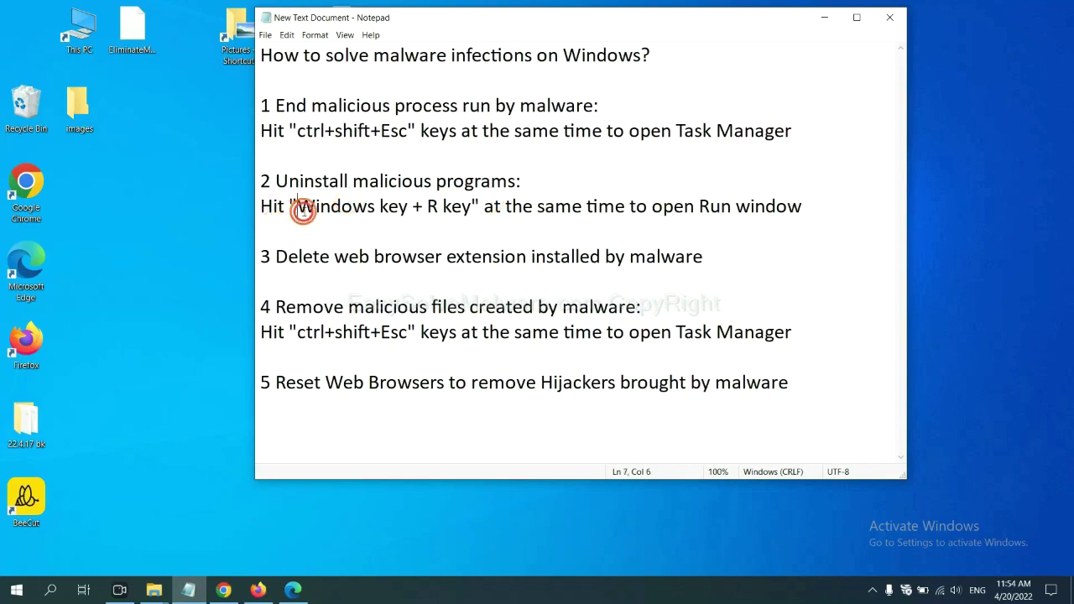
drag(303, 211, 466, 216)
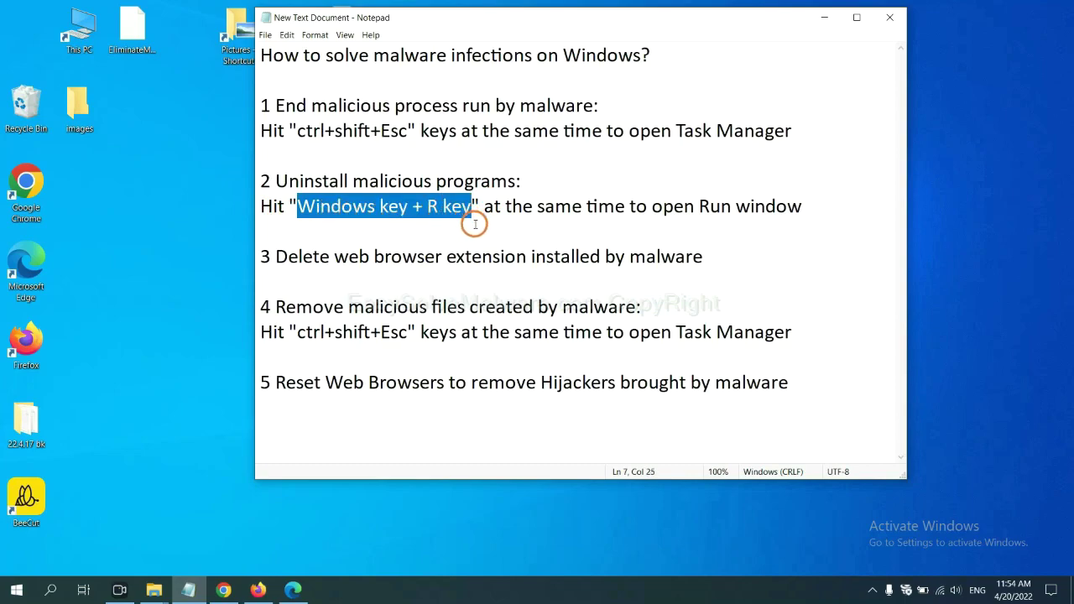
key(super+r)
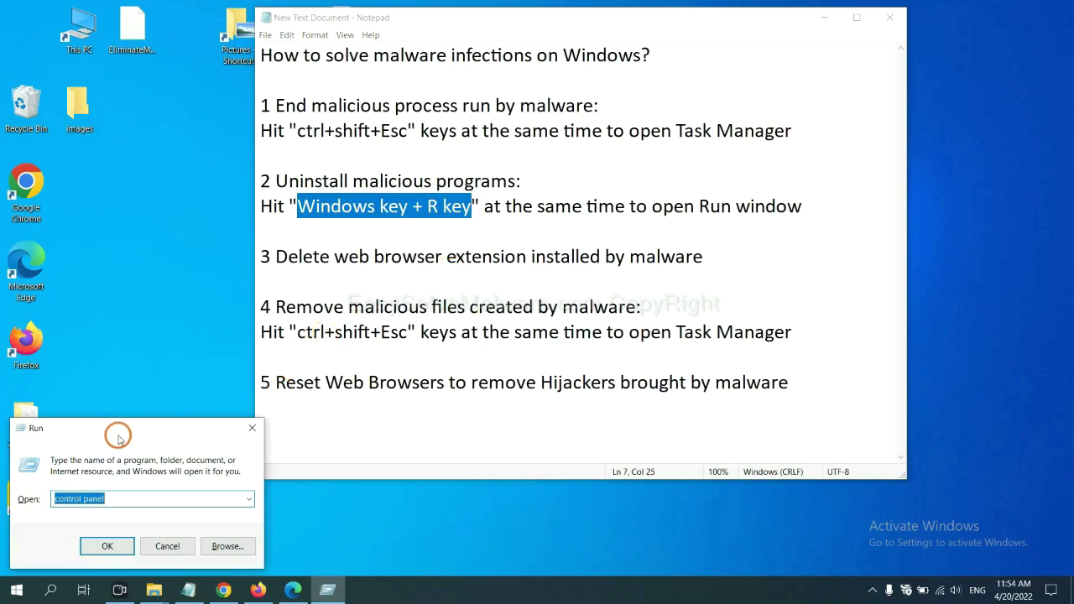
drag(119, 437, 815, 188)
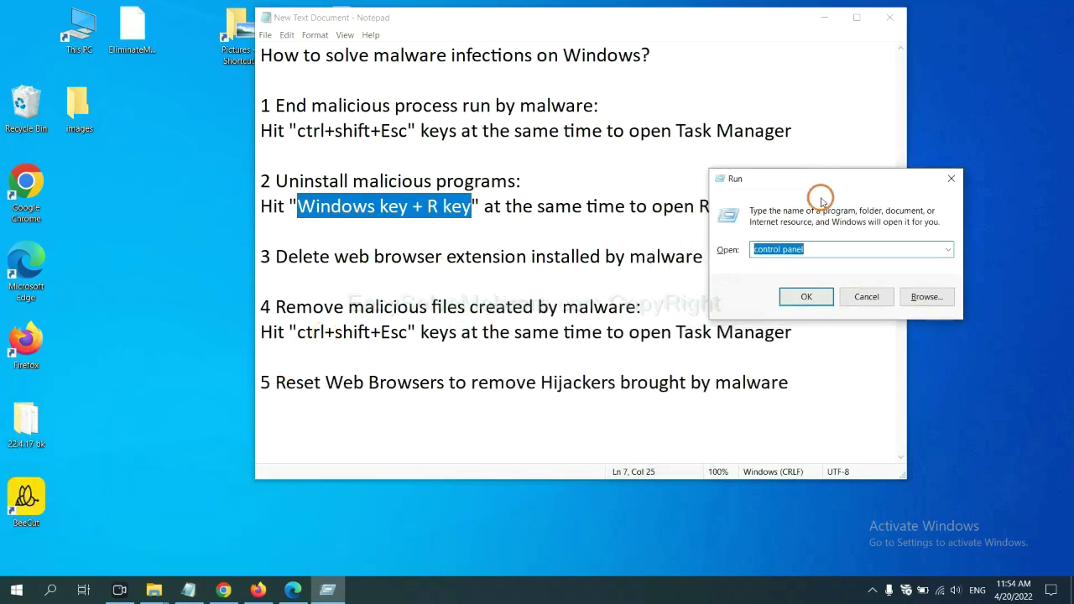
click(828, 248)
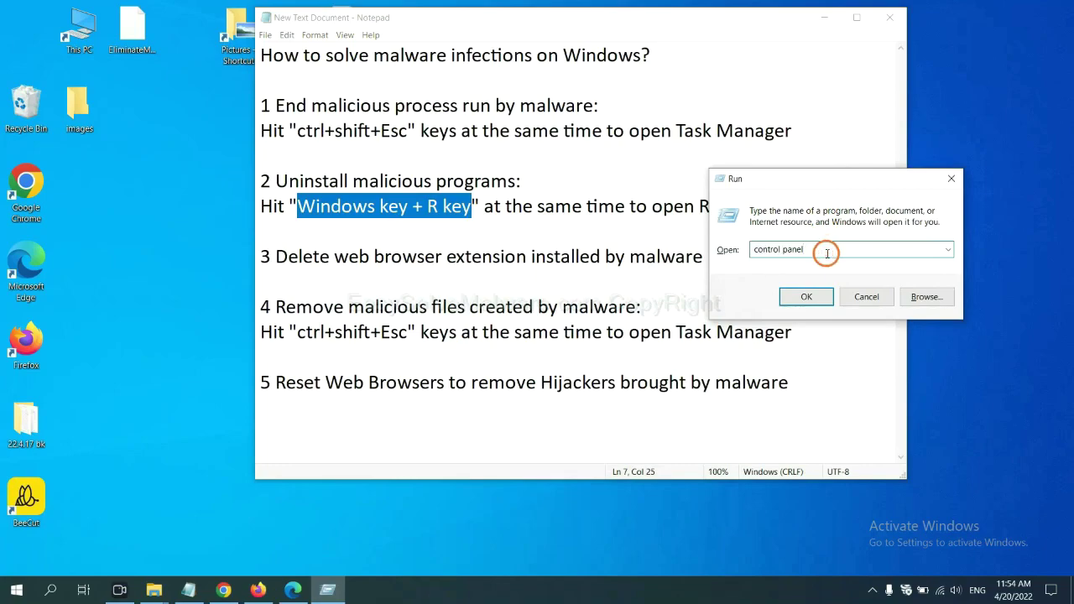
drag(822, 249, 731, 250)
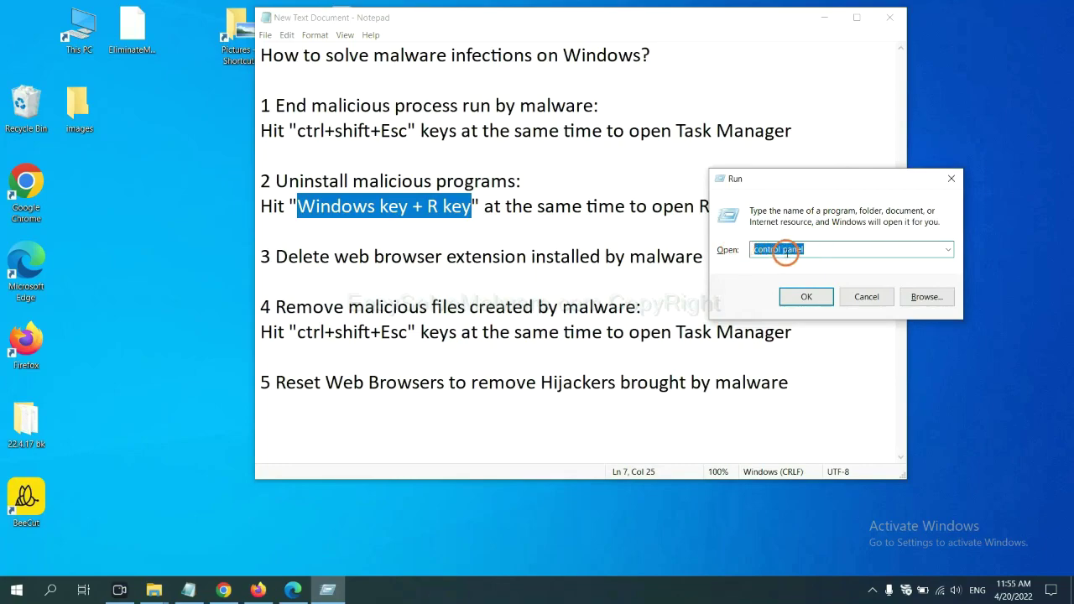
click(804, 297)
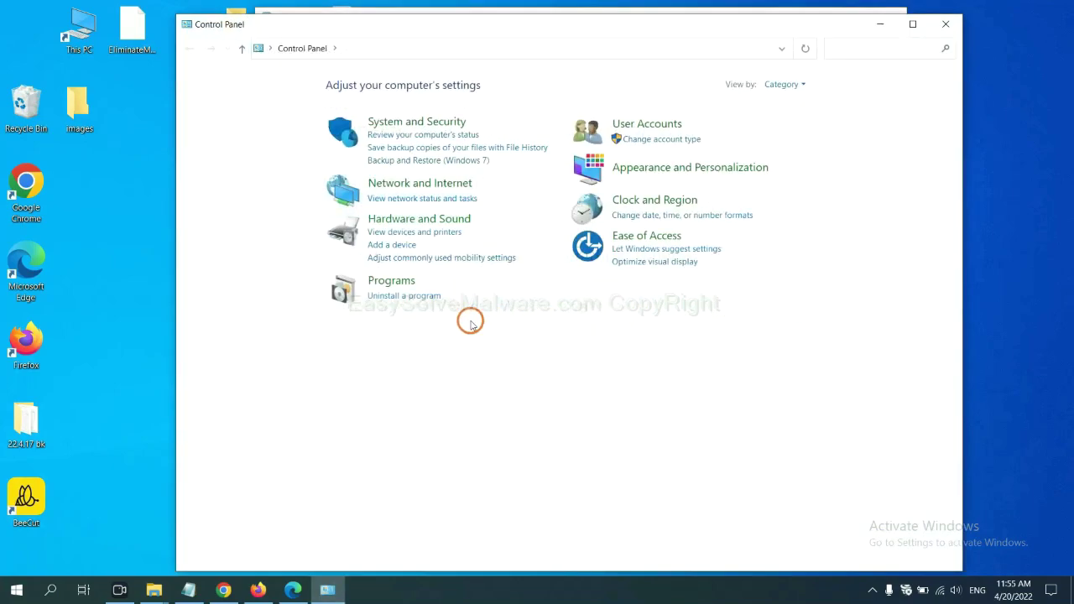
Open the list of installed programs, select Xiph.Org Open Codecs 0.85.17777 as an uninstall example, and close the window
click(424, 301)
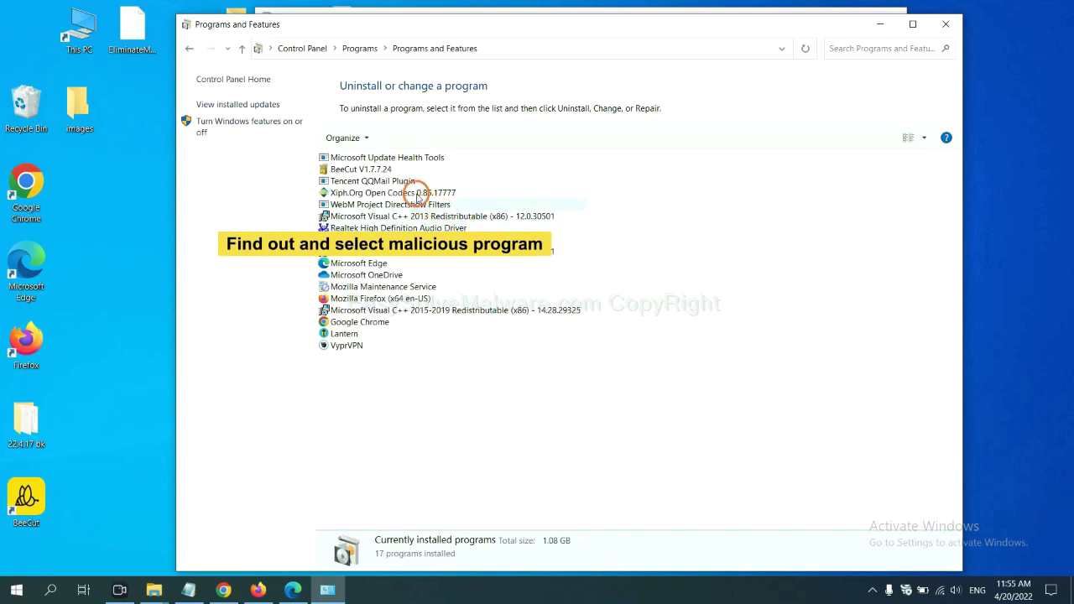
click(422, 192)
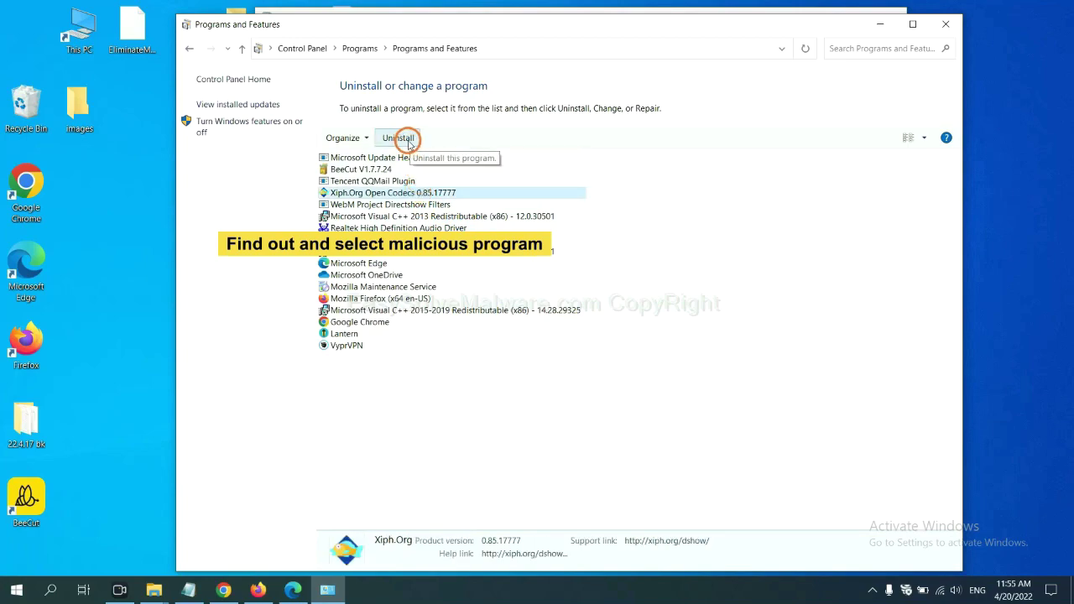
click(948, 25)
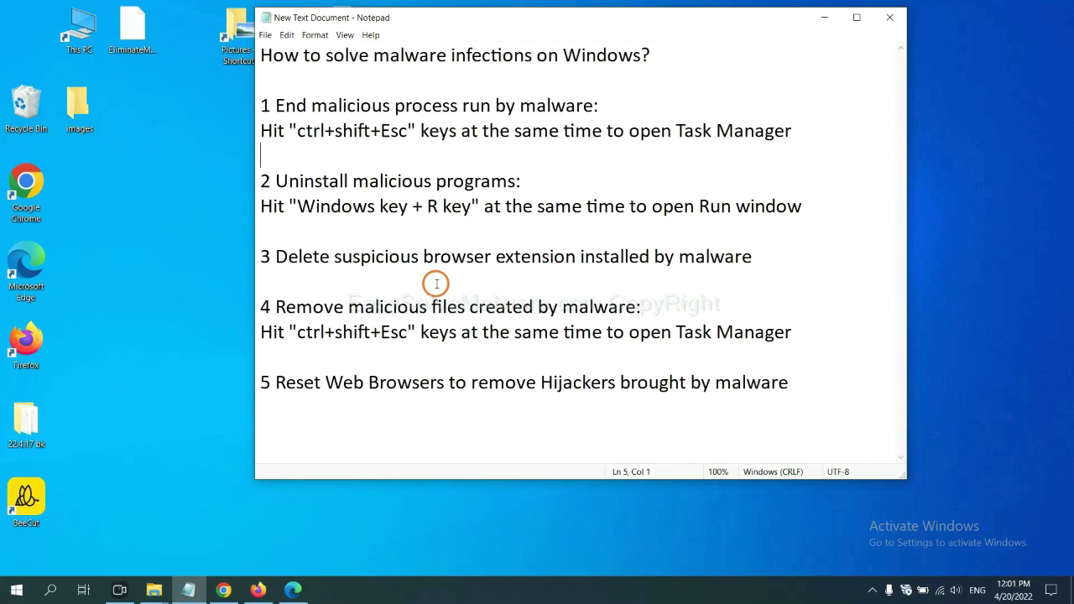
Switch to Chrome and open its Extensions page to check for suspicious extensions
click(223, 590)
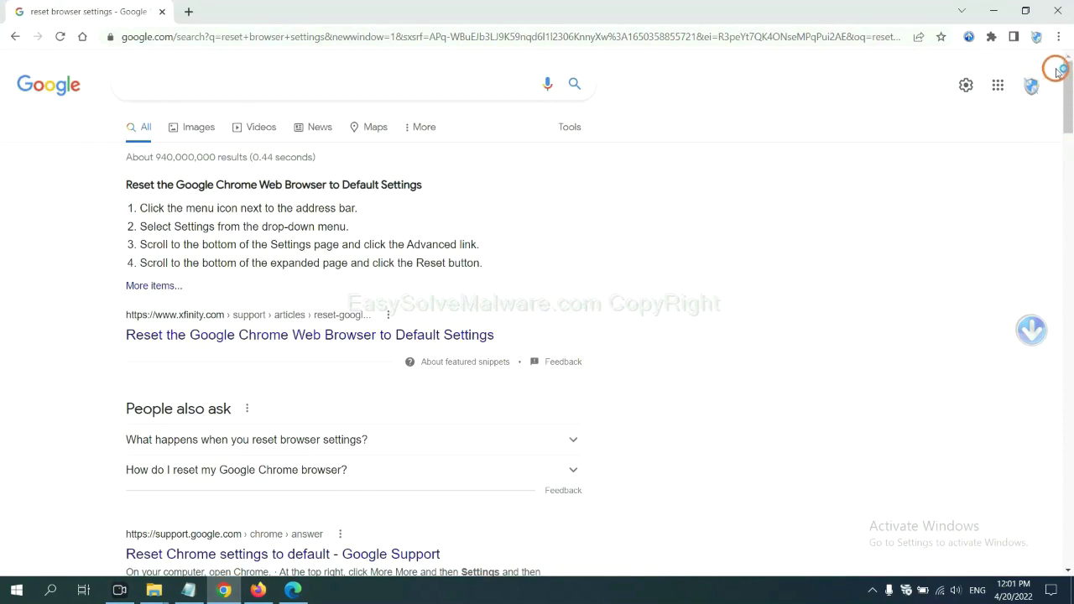
click(1058, 37)
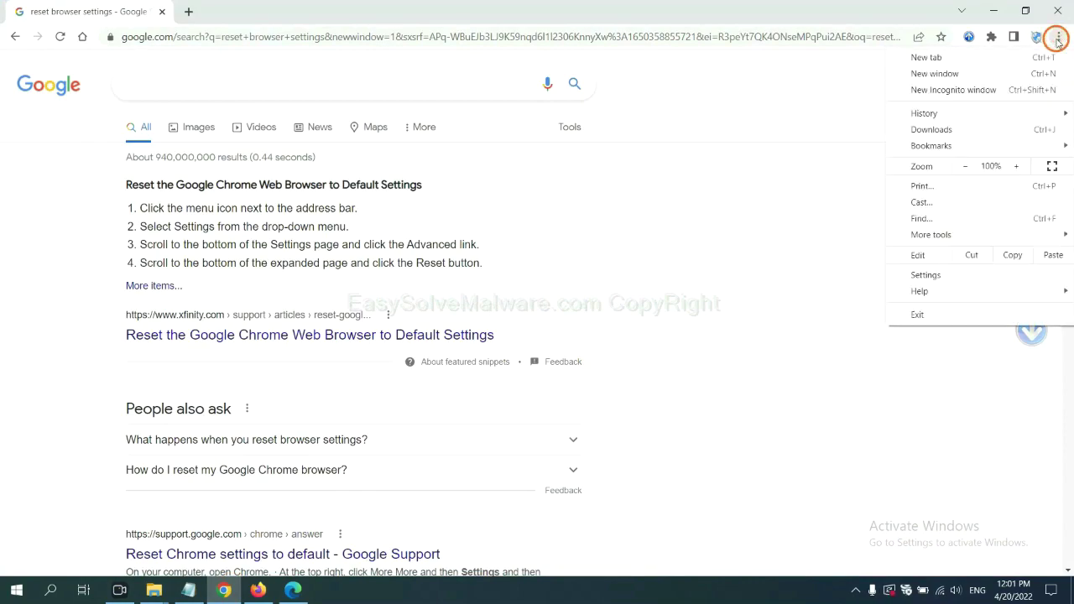
mouse_move(963, 235)
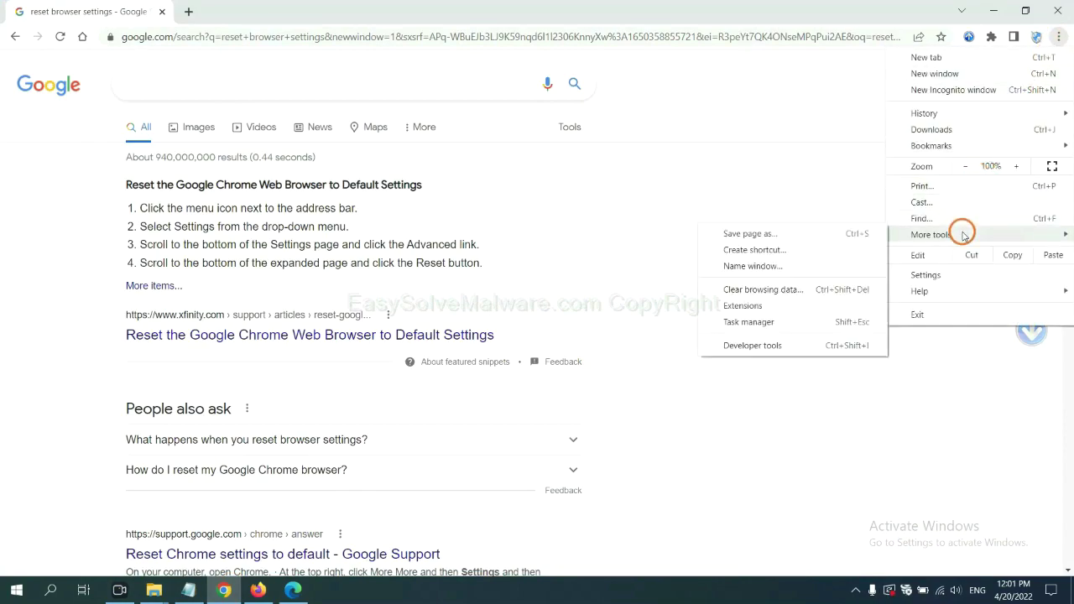
click(791, 305)
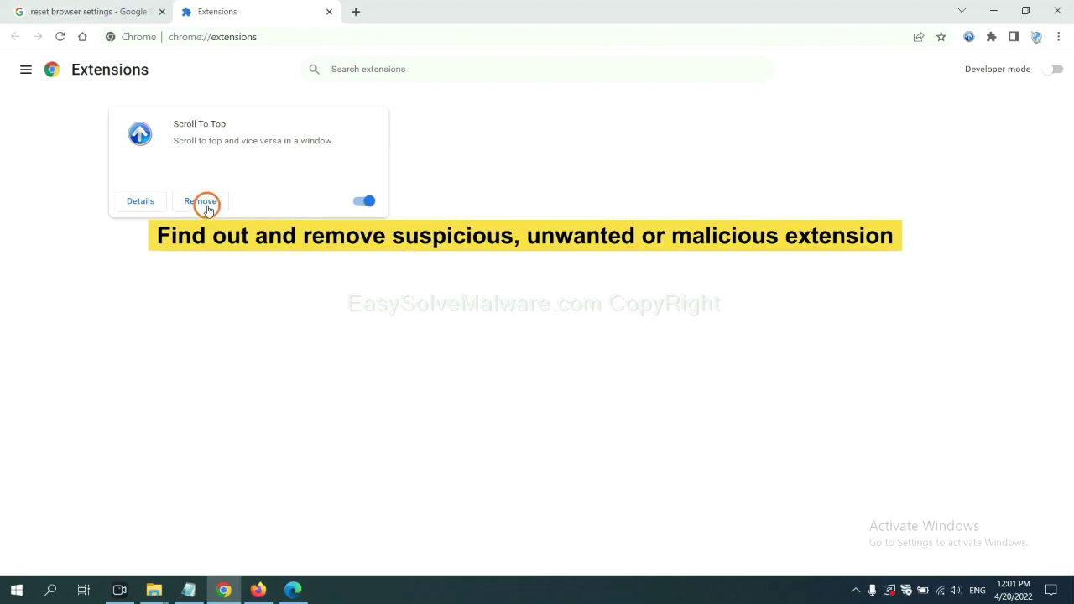
Switch to Firefox and open its add-ons manager to check for unwanted extensions
click(257, 590)
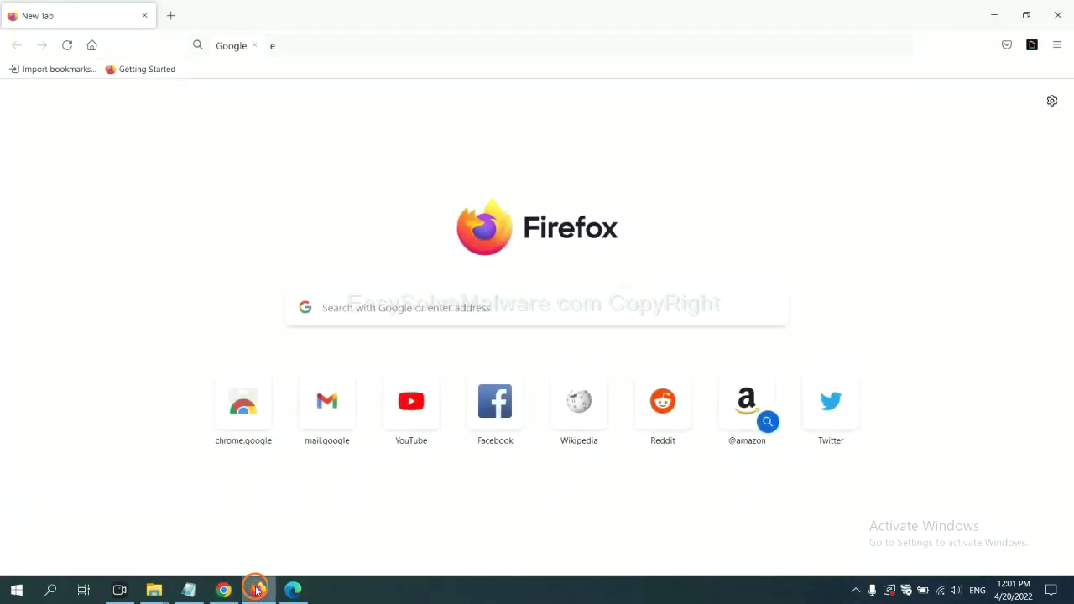
click(1059, 46)
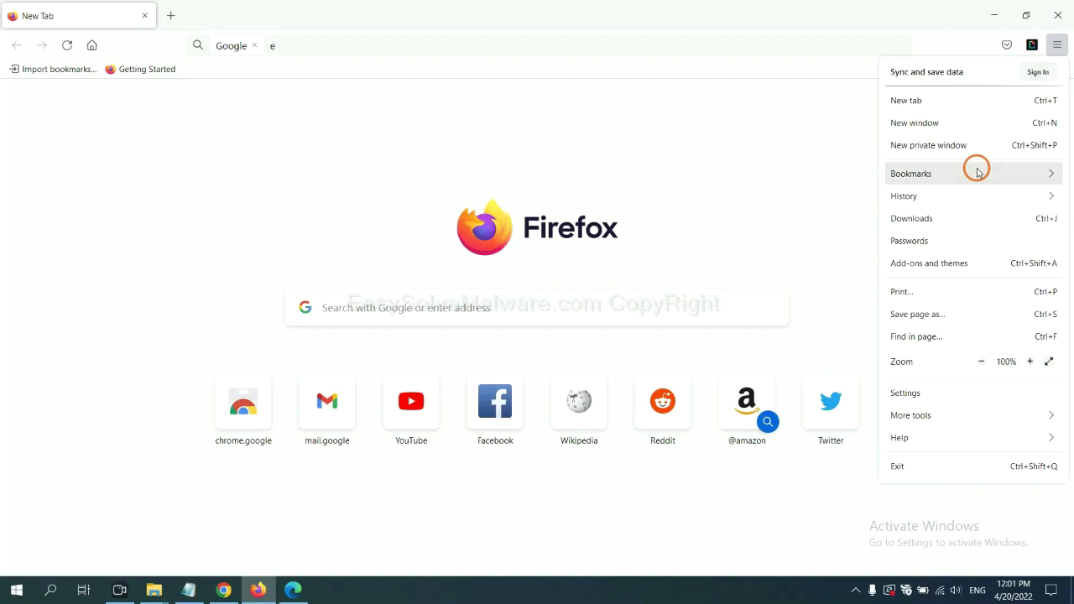
click(938, 267)
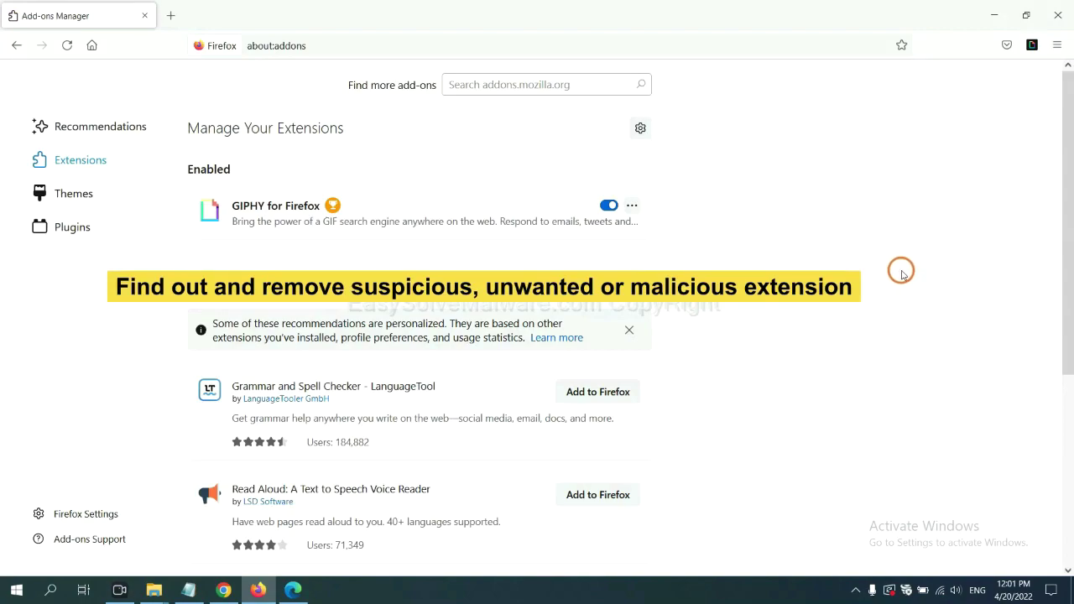
Show the removal option for the GIPHY for Firefox add-on, then switch to Edge and open its extension management page
click(632, 207)
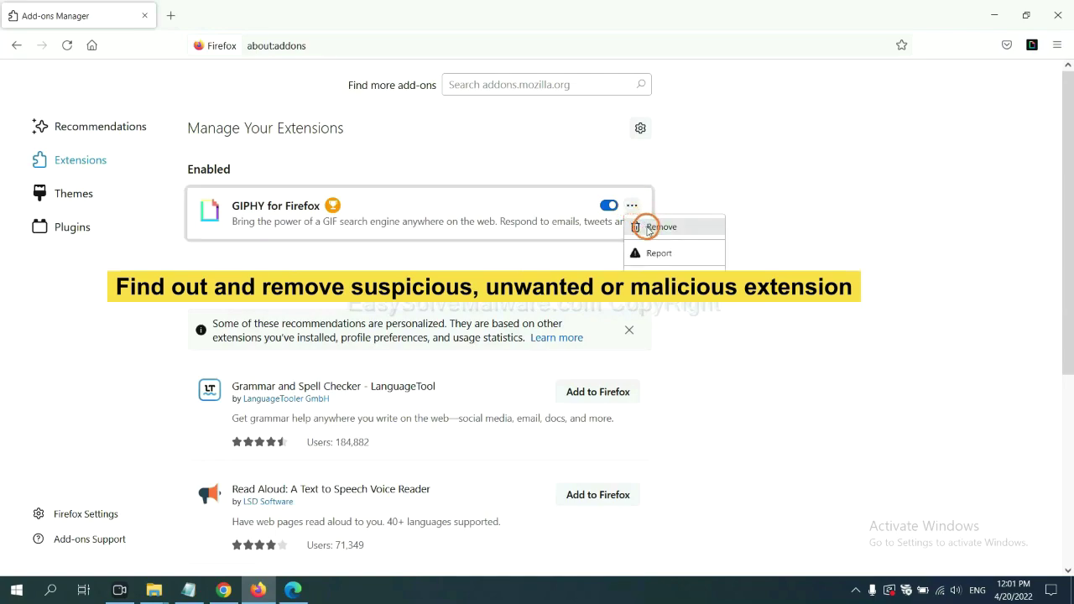
click(292, 592)
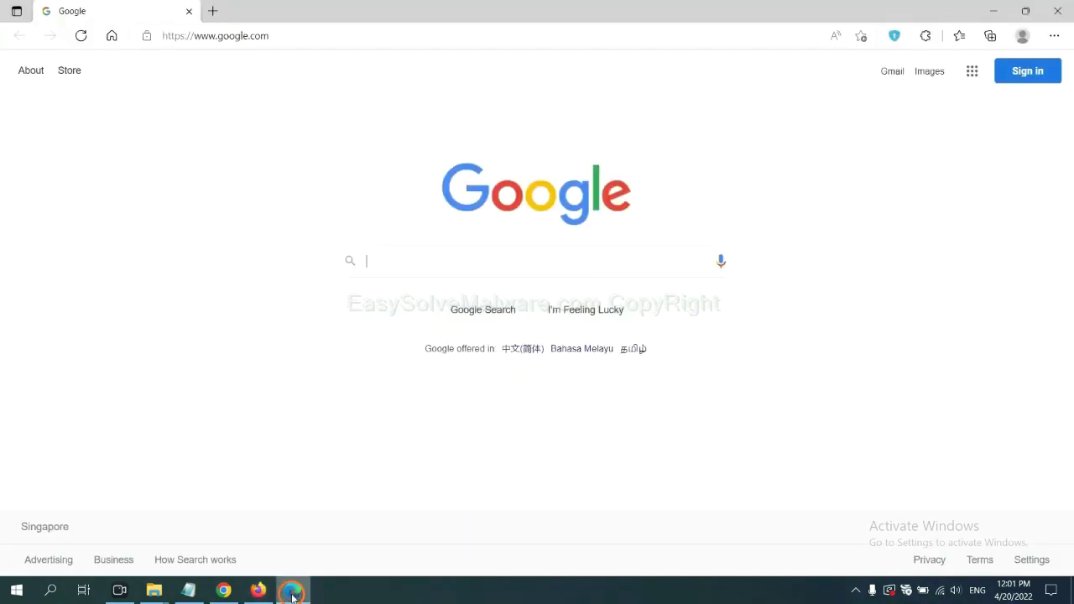
click(1054, 37)
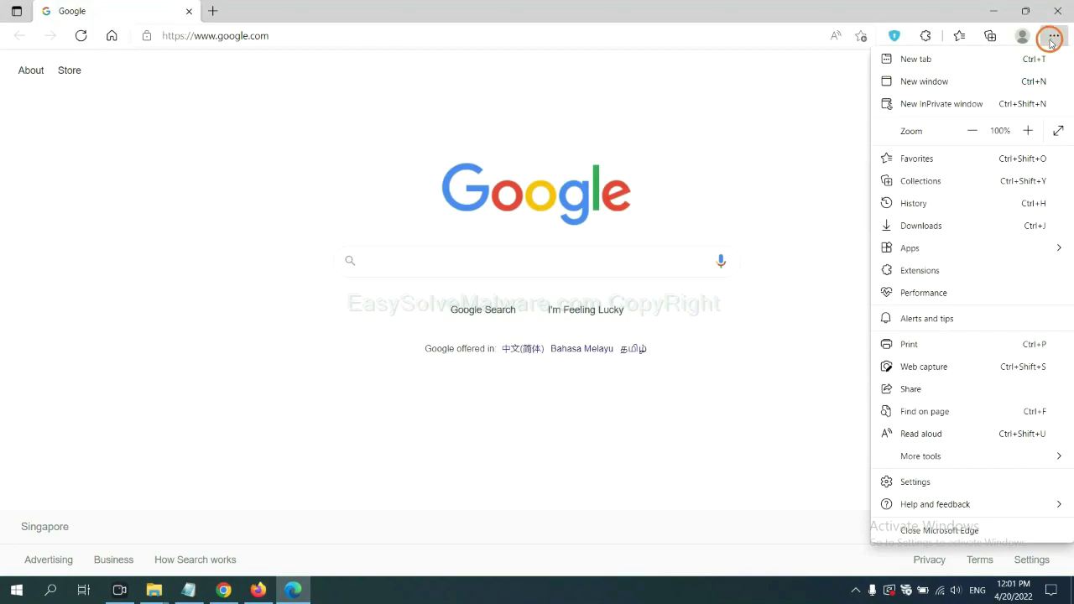
right_click(924, 272)
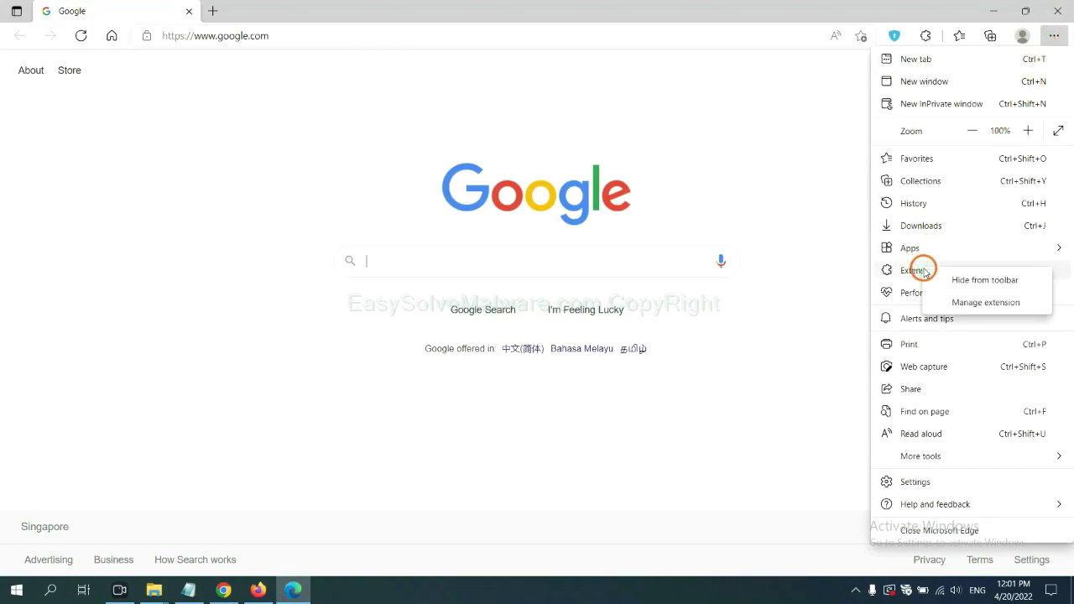
click(964, 303)
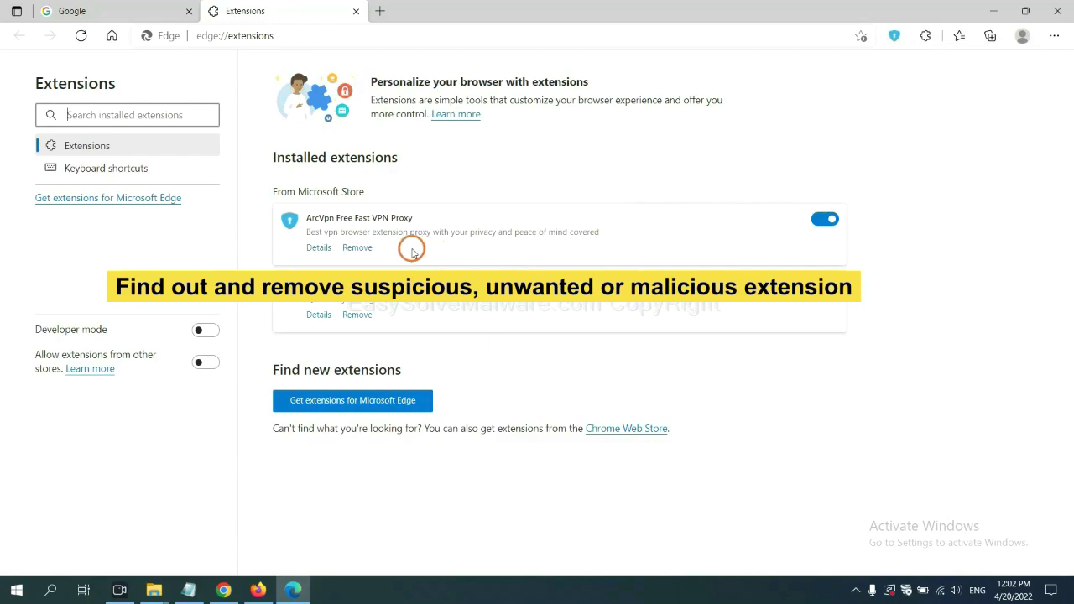
Remove the ArcVpn Free Fast VPN Proxy extension from Edge and return to the desktop
click(367, 251)
click(803, 138)
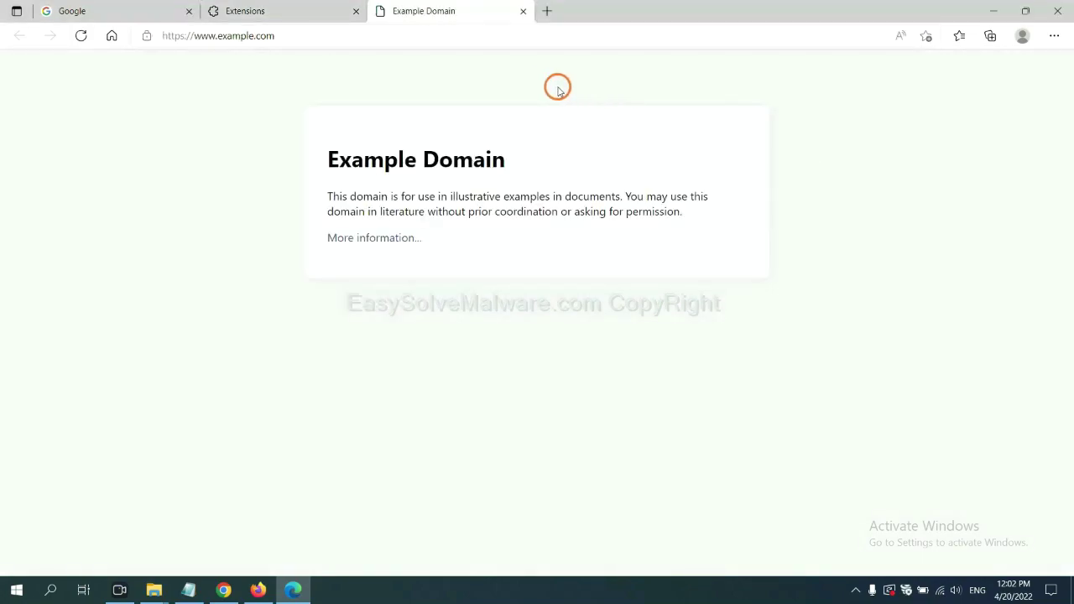
click(1070, 595)
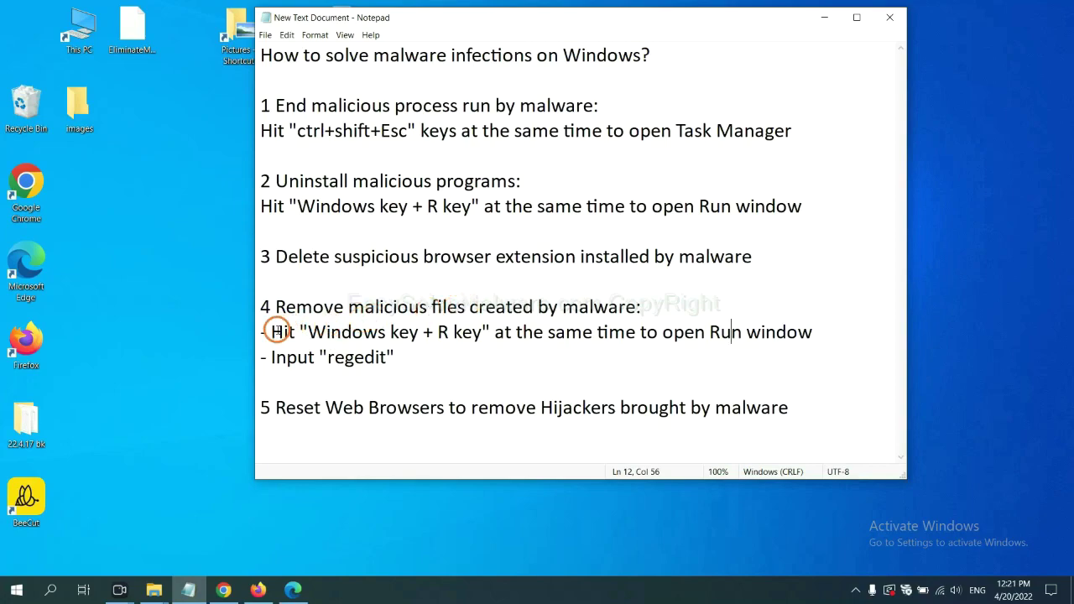
Highlight the step 4 instructions in the notes and launch Registry Editor by running "regedit" from the Run dialog
drag(275, 331, 610, 348)
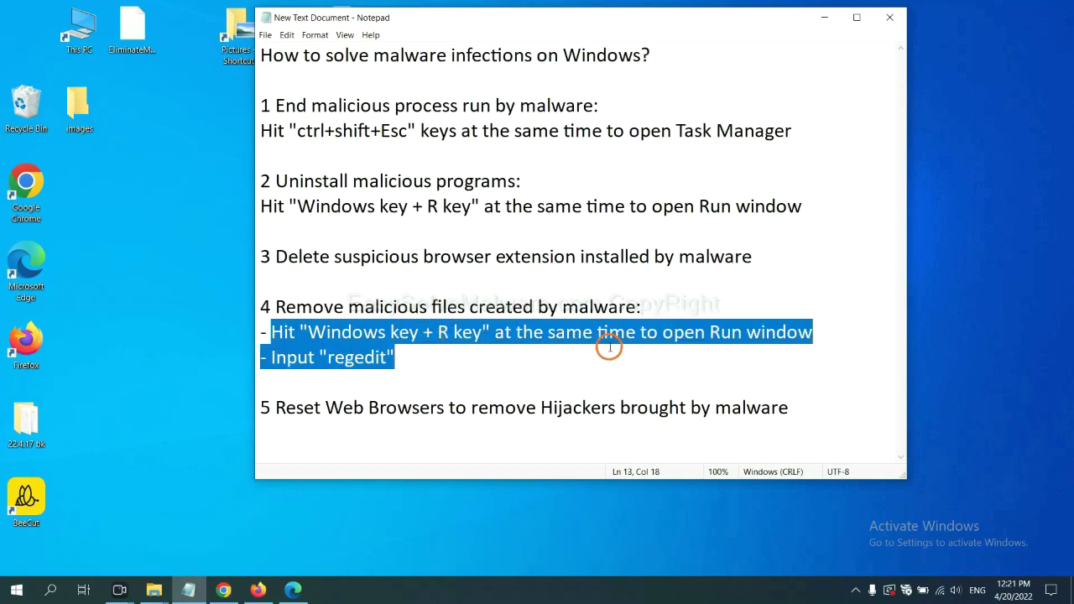
click(621, 338)
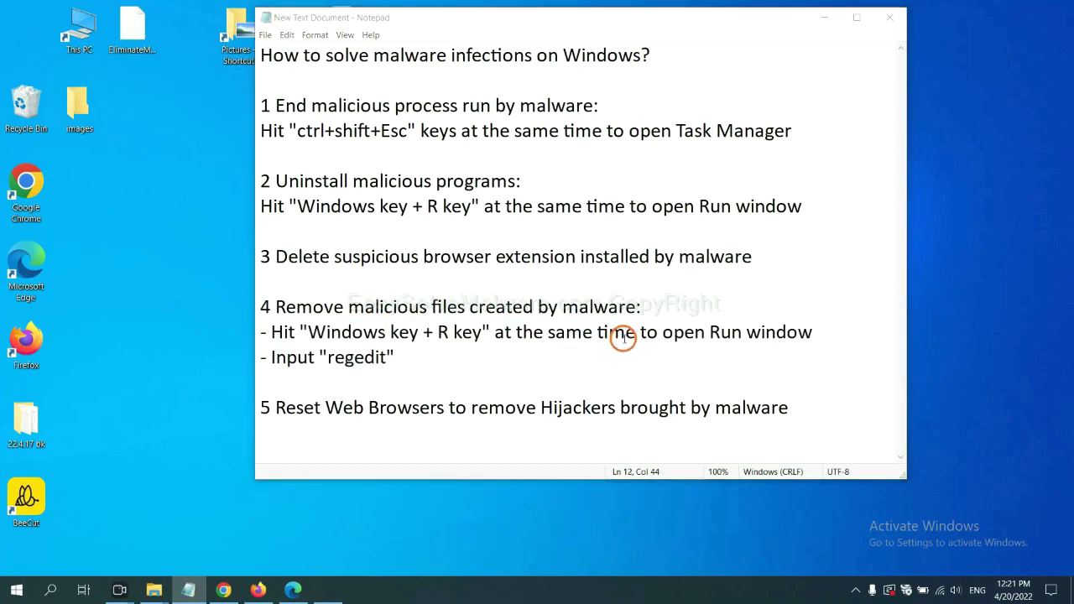
drag(205, 428, 853, 221)
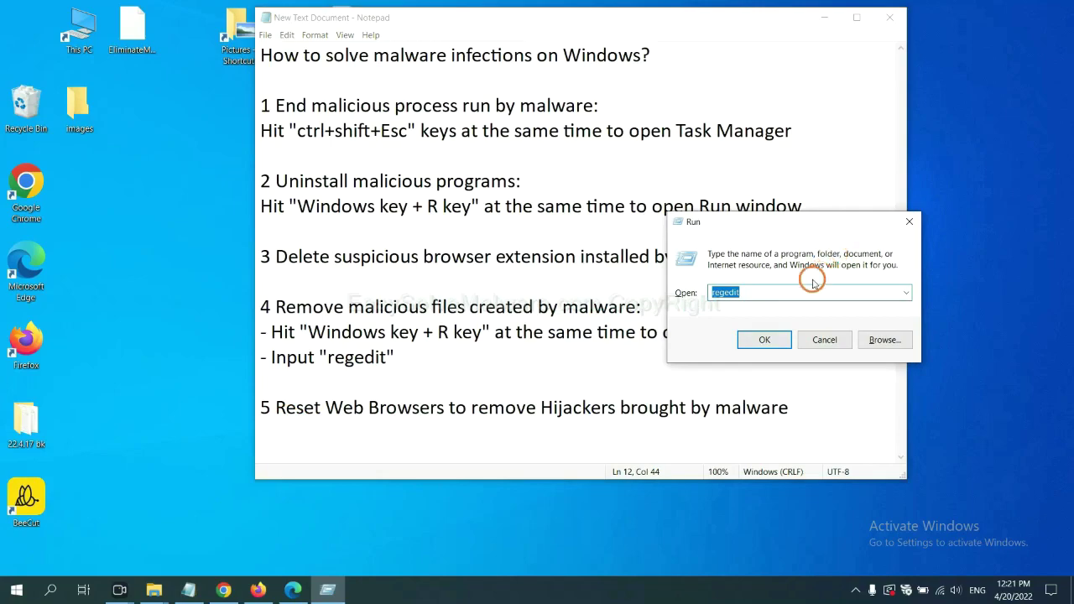
click(758, 293)
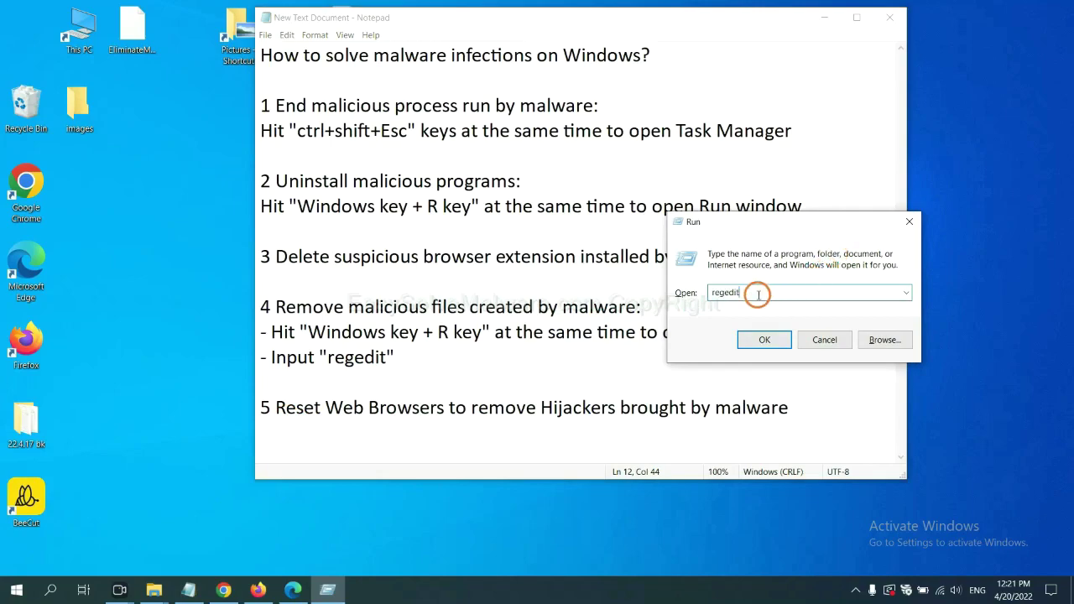
click(764, 339)
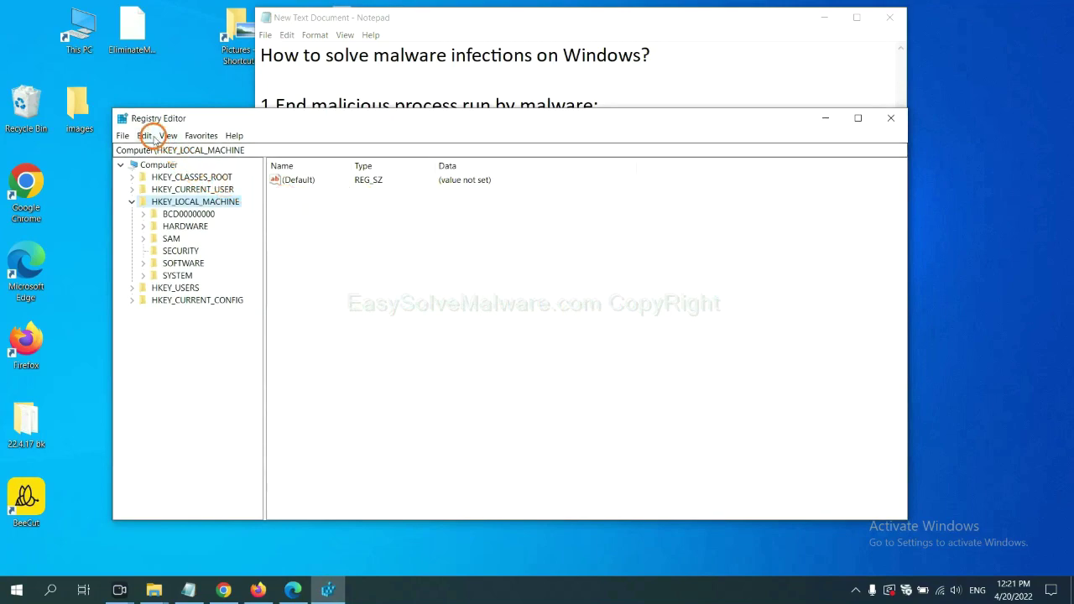
Search the registry's keys, values and data for BeeCut as the example malware name
click(147, 136)
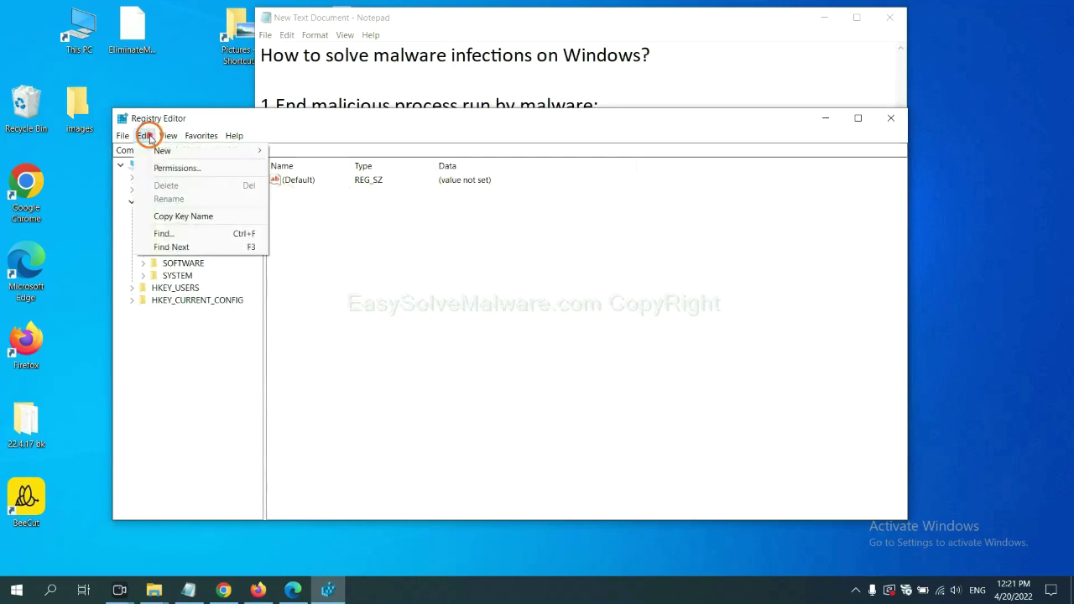
click(188, 234)
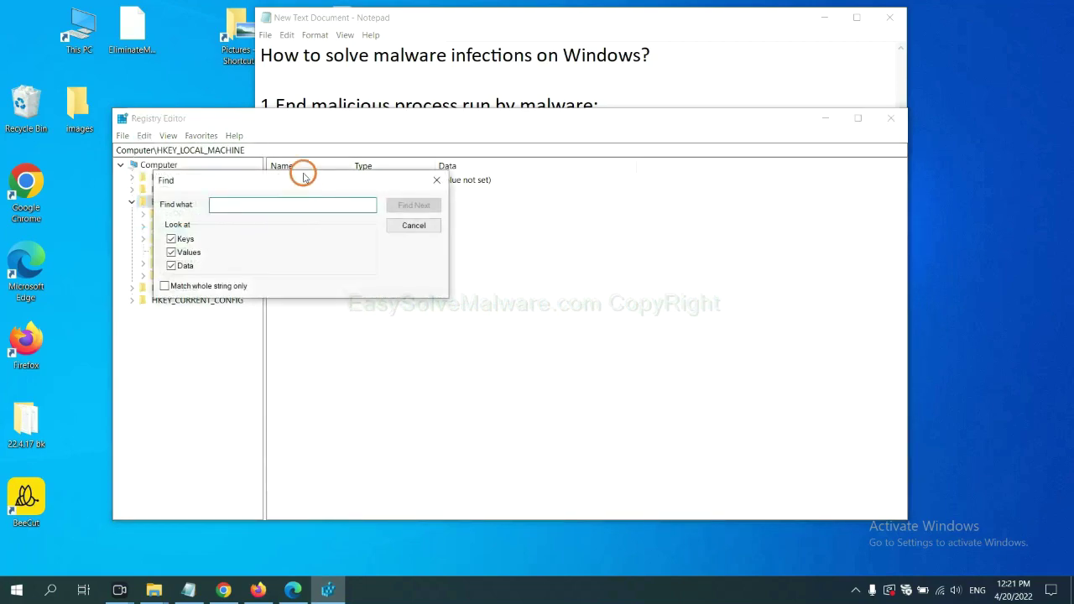
drag(306, 179, 410, 202)
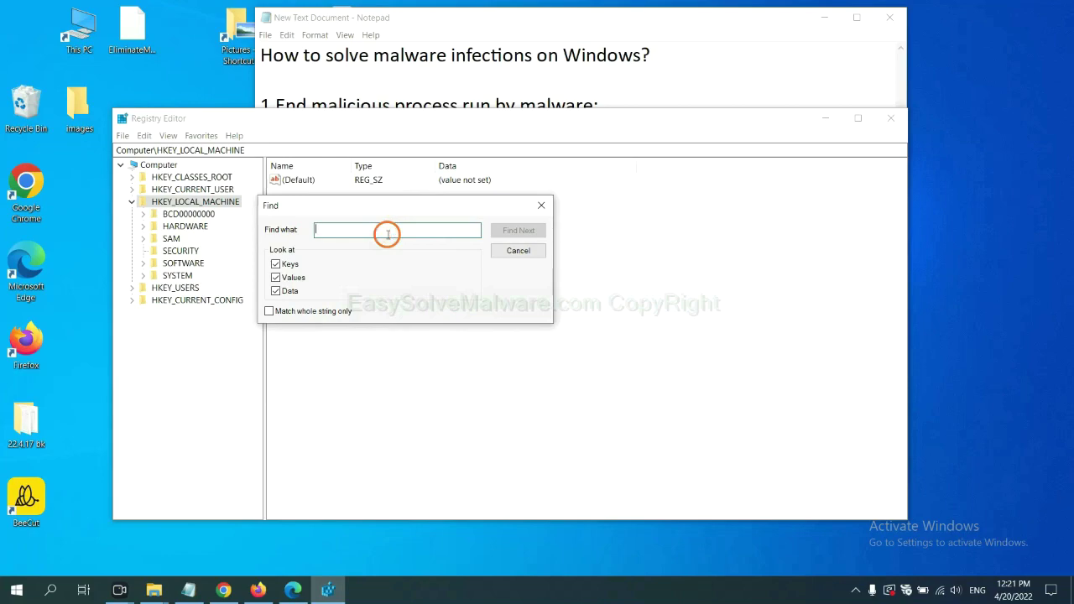
text(be)
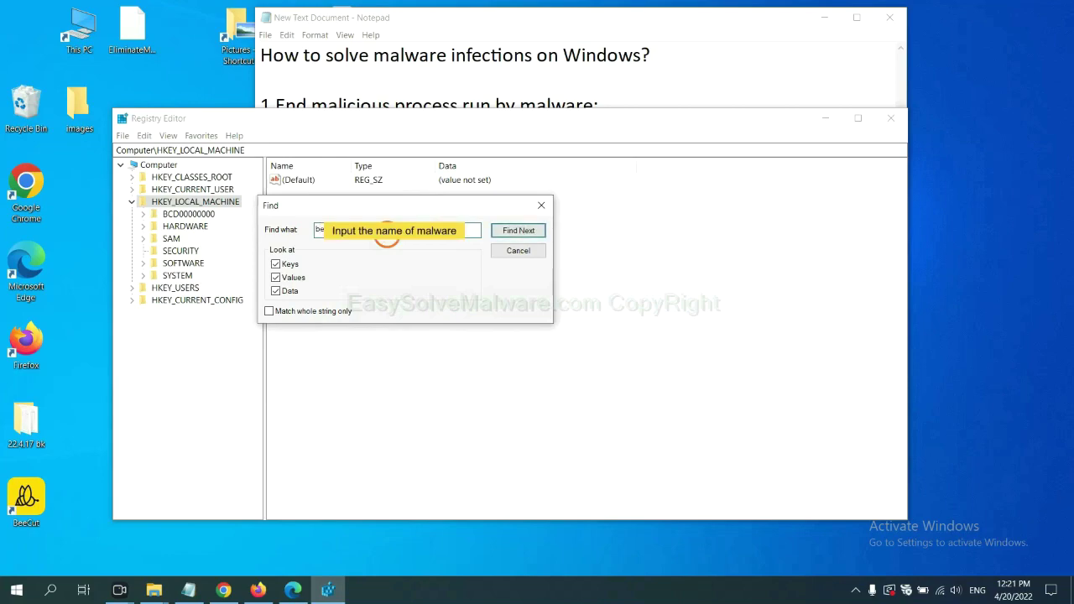
click(518, 232)
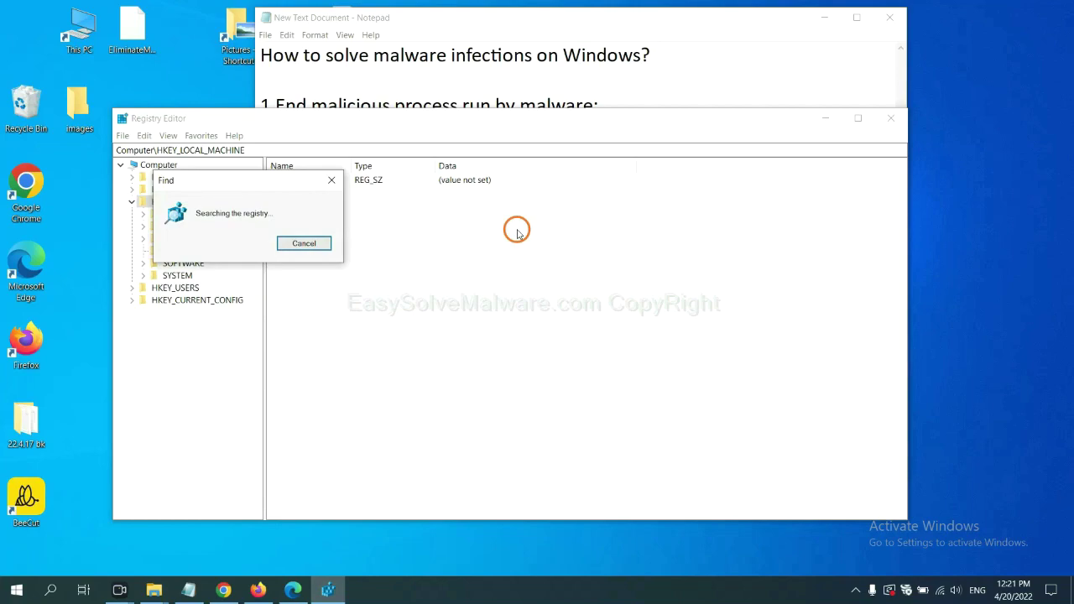
drag(262, 175, 432, 173)
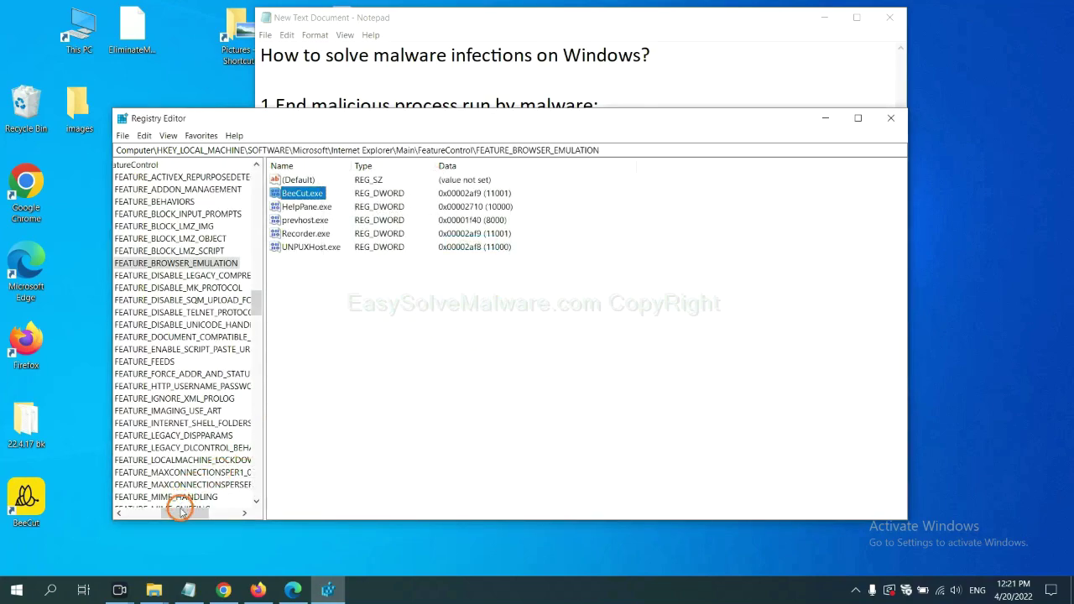
Show the available actions for the FEATURE_BROWSER_EMULATION key that holds the BeeCut.exe value
drag(178, 513, 170, 510)
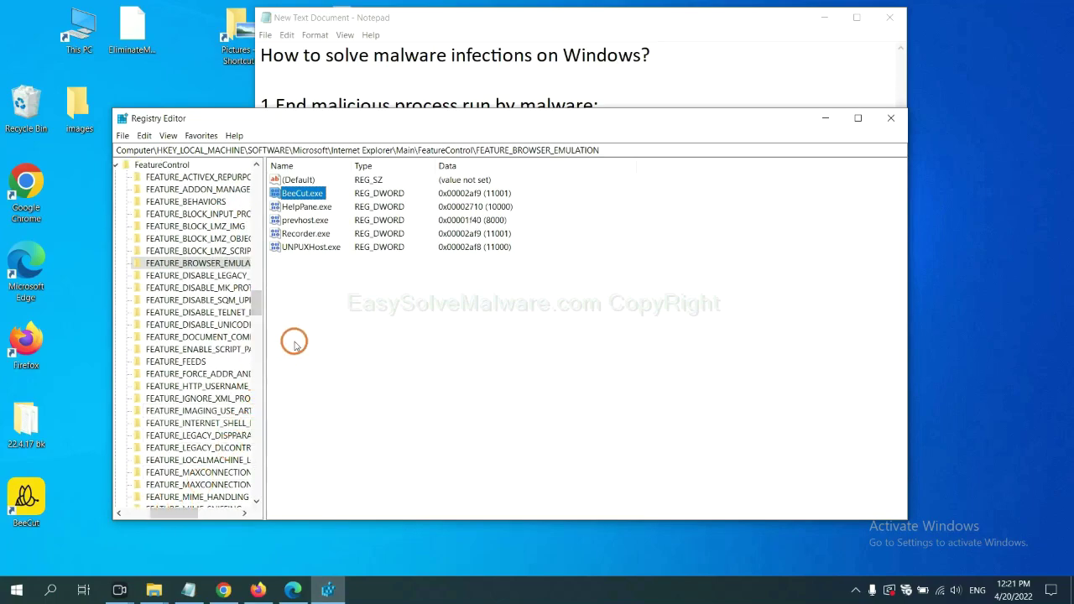
right_click(217, 264)
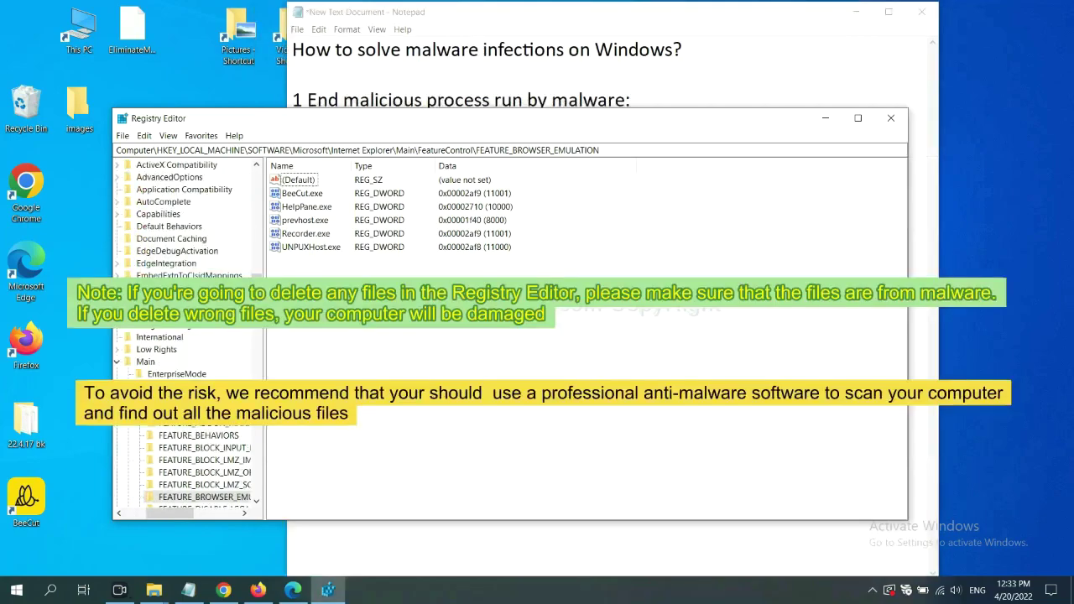
click(512, 340)
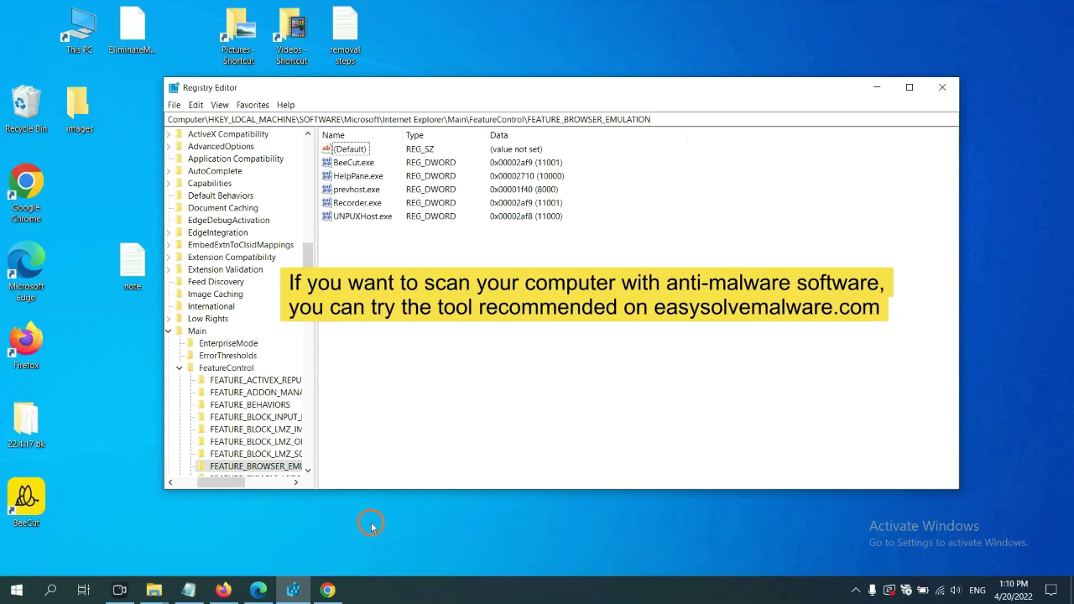
Switch to Chrome and look over the easysolvemalware.com page for its recommended anti-malware tool
click(334, 591)
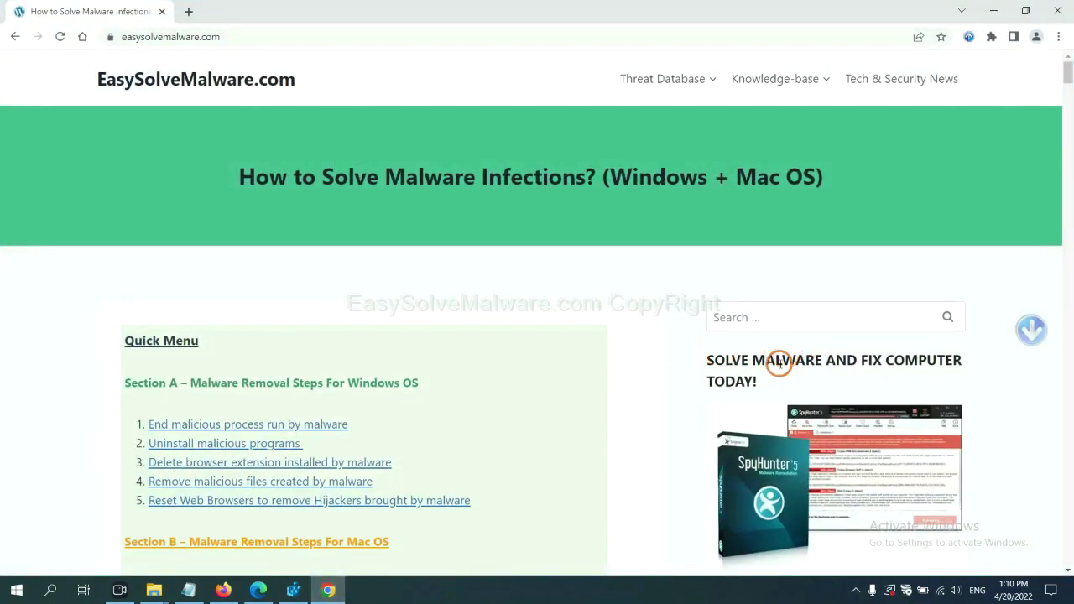
scroll(781, 373, down, 1)
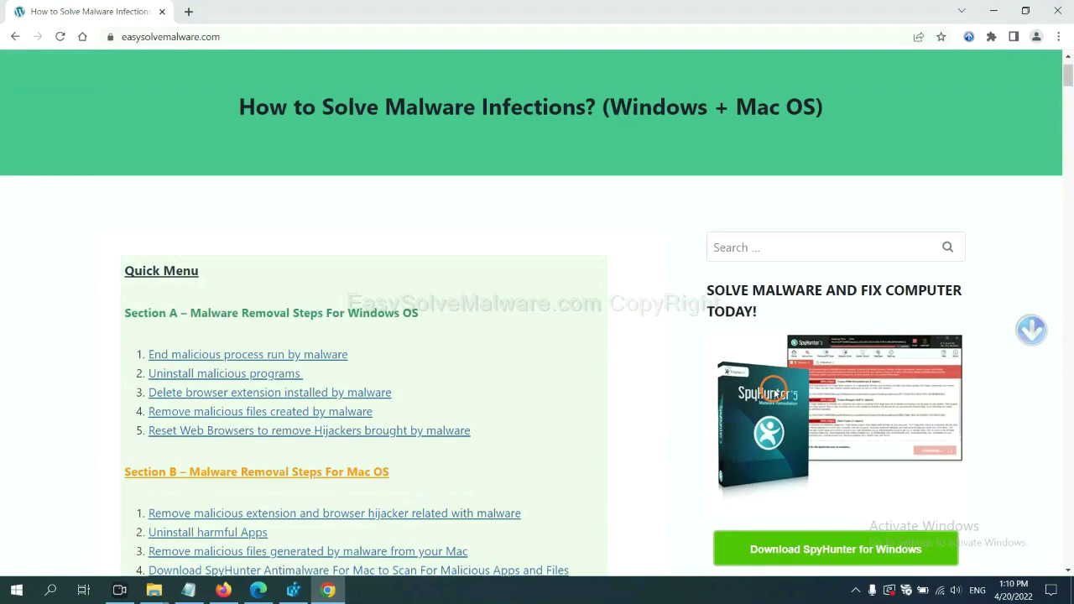
scroll(772, 389, up, 1)
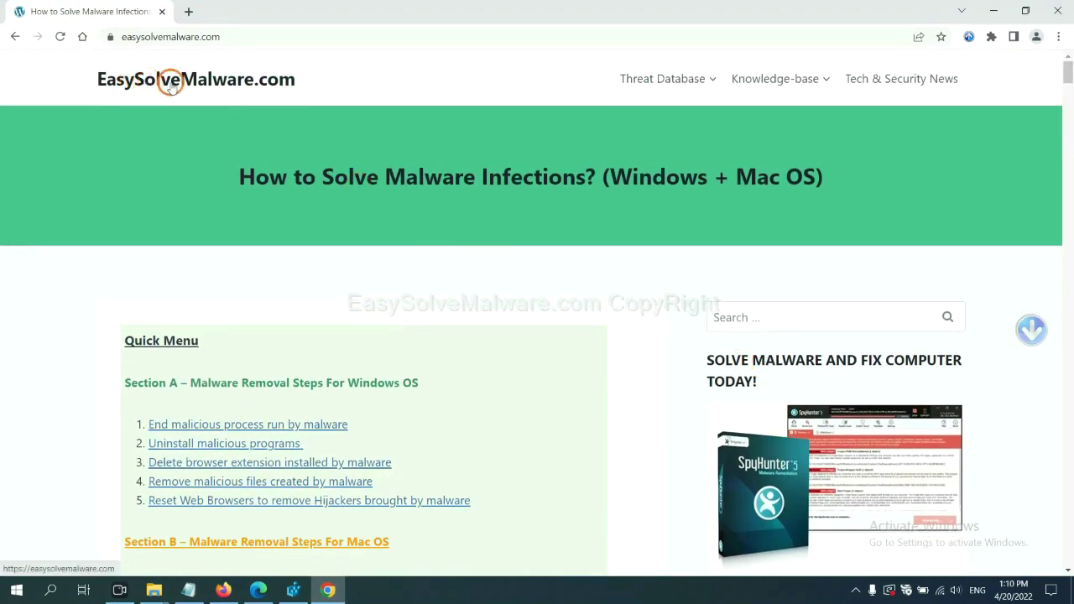
scroll(890, 411, down, 3)
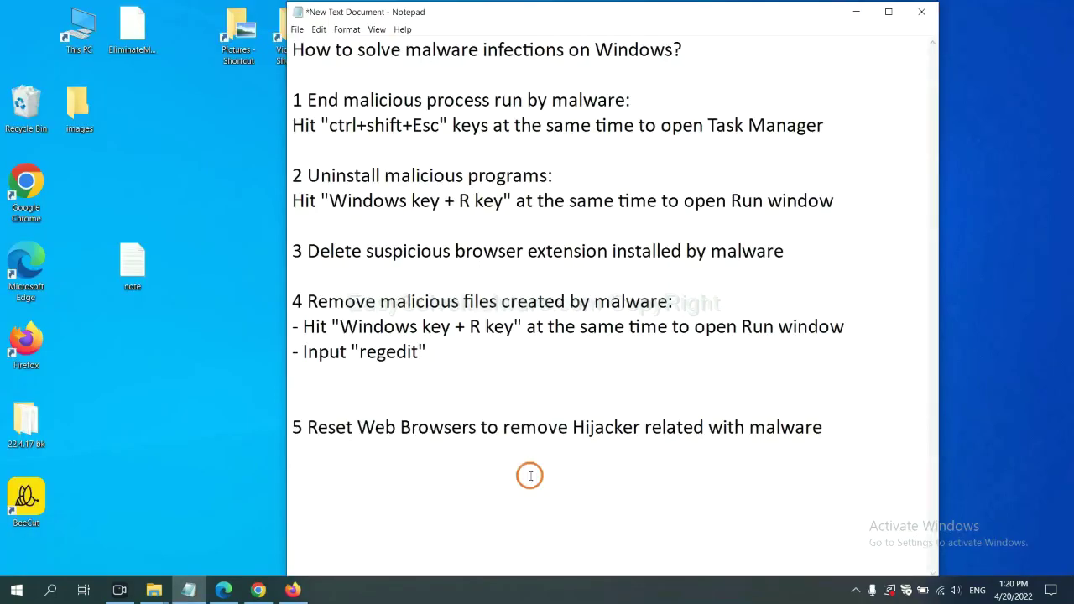
Search Chrome's settings for "reset" and open the confirmation for restoring settings to their original defaults
click(530, 476)
click(252, 592)
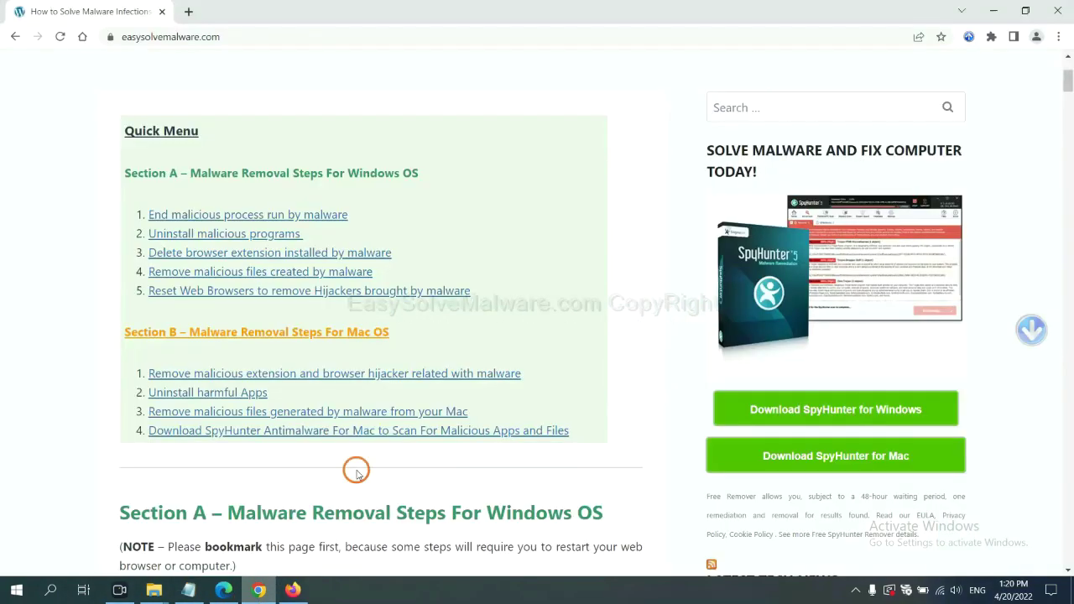
click(1060, 38)
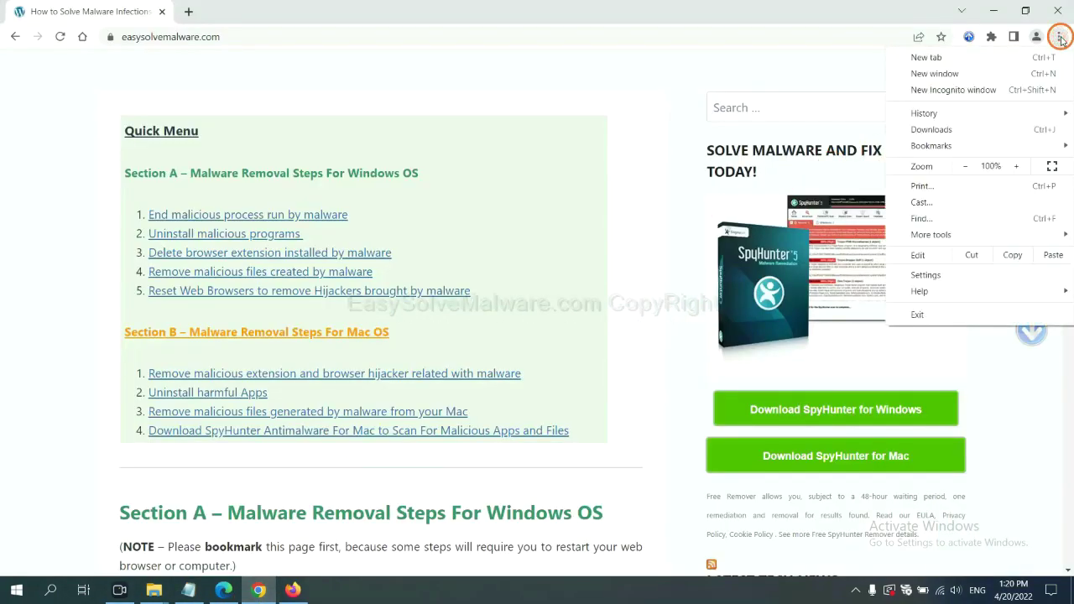
click(935, 274)
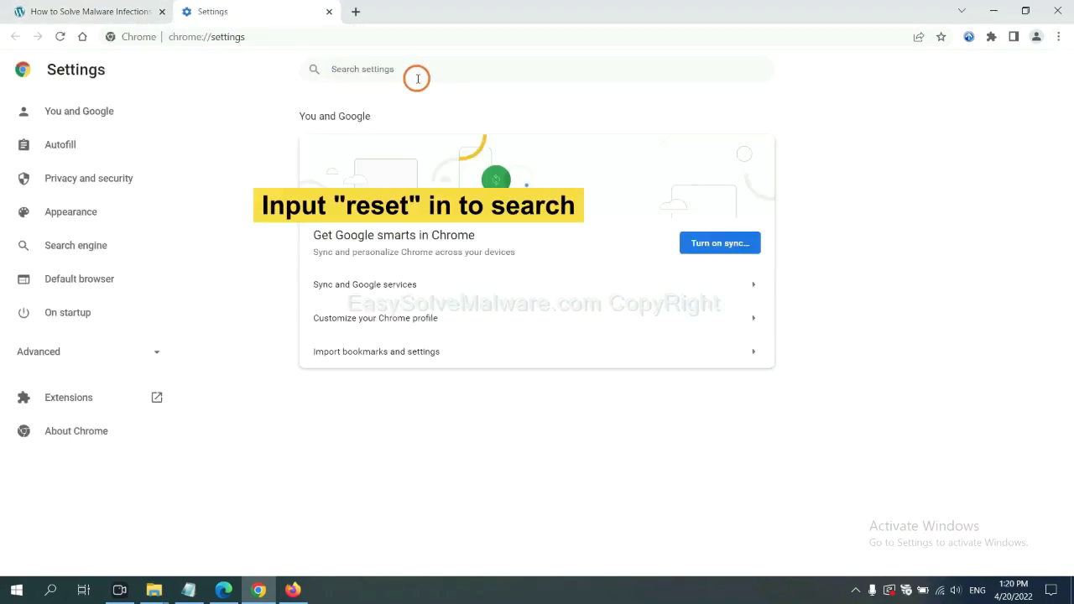
click(417, 76)
text(reset)
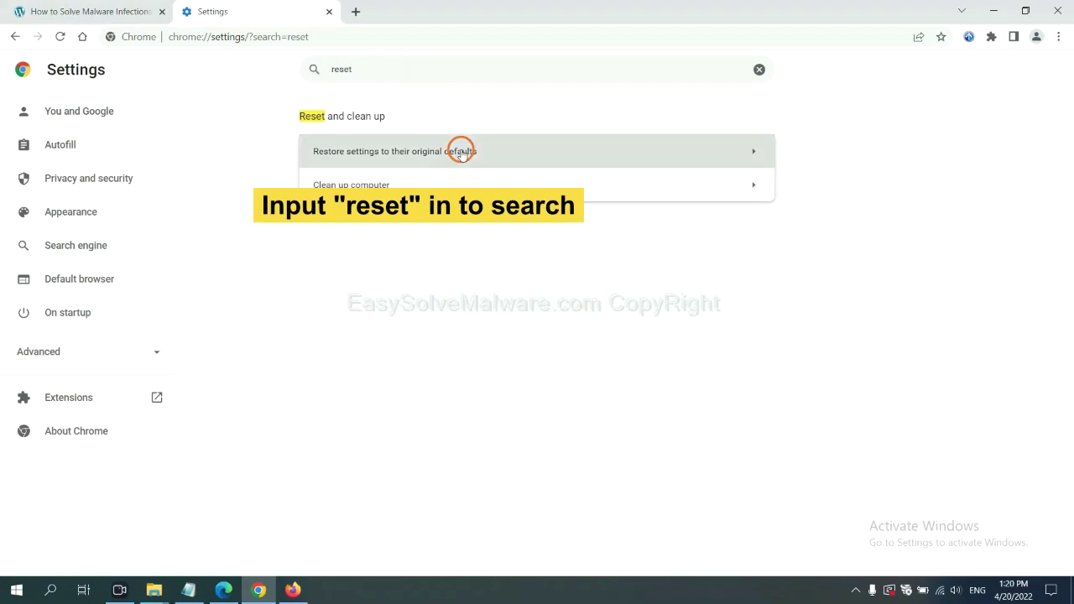
click(461, 149)
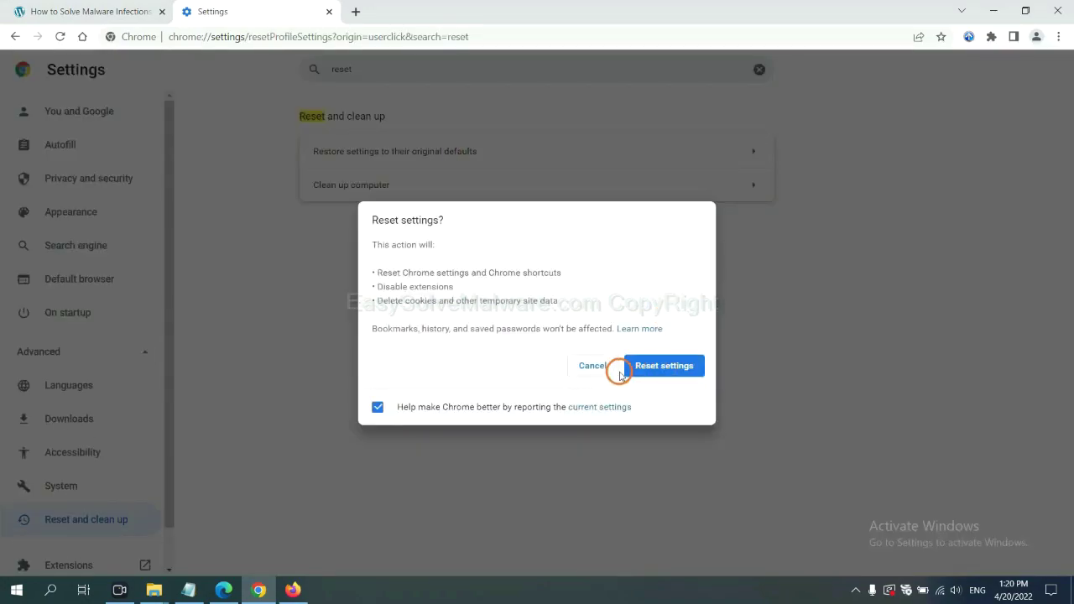
Switch to Firefox, open its troubleshooting information page and bring up the Refresh Firefox confirmation
click(292, 589)
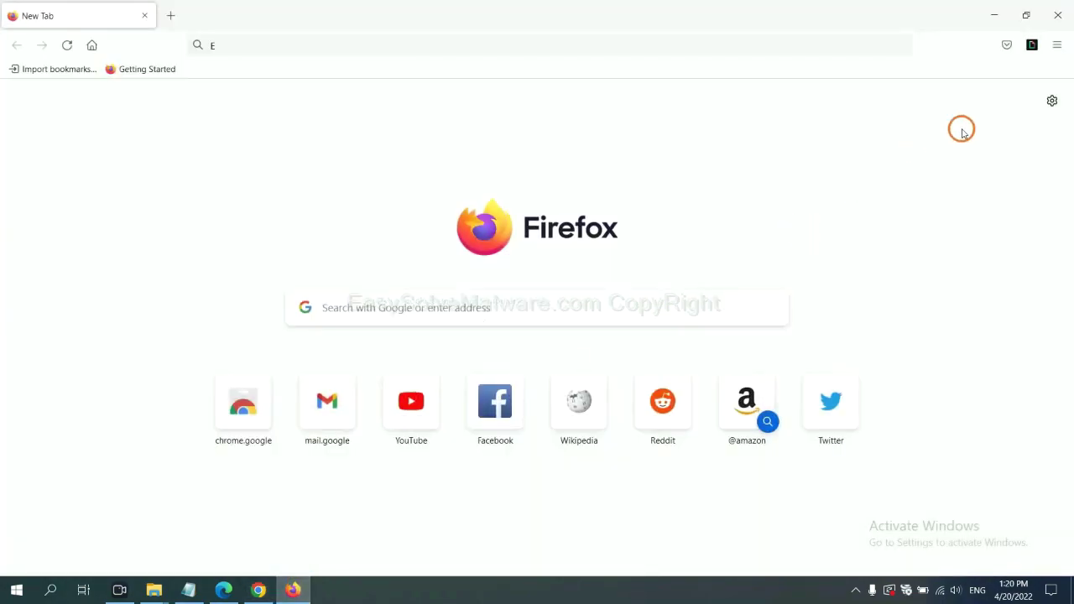
click(1057, 48)
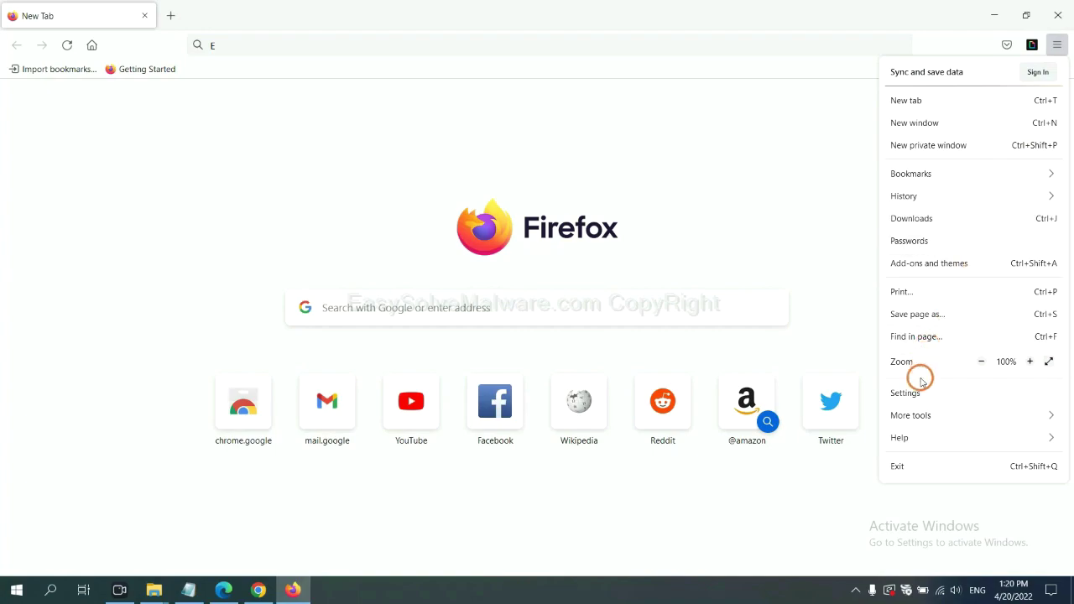
click(923, 436)
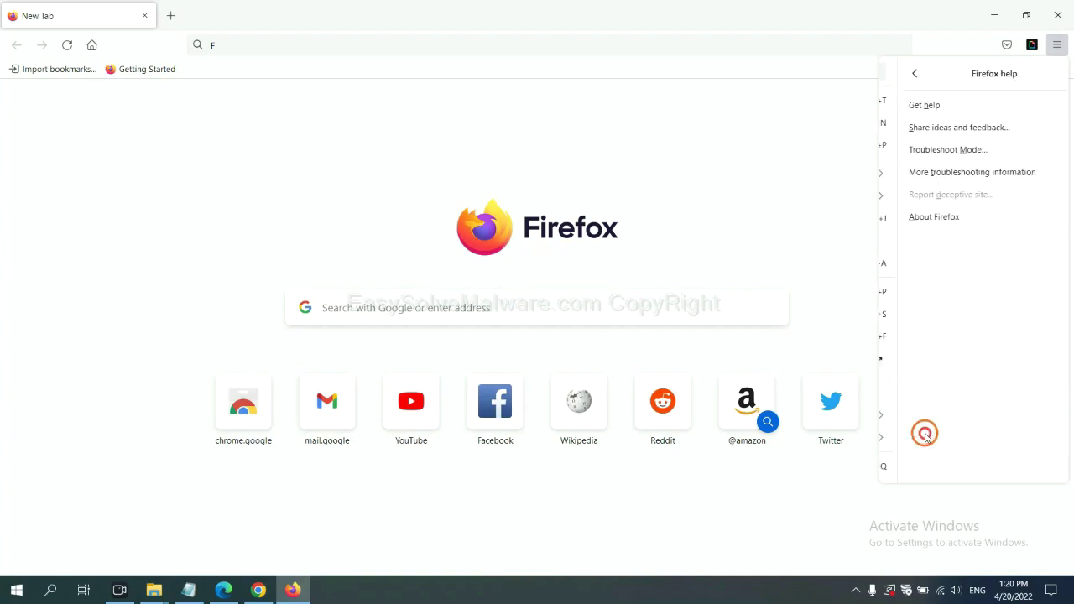
click(942, 173)
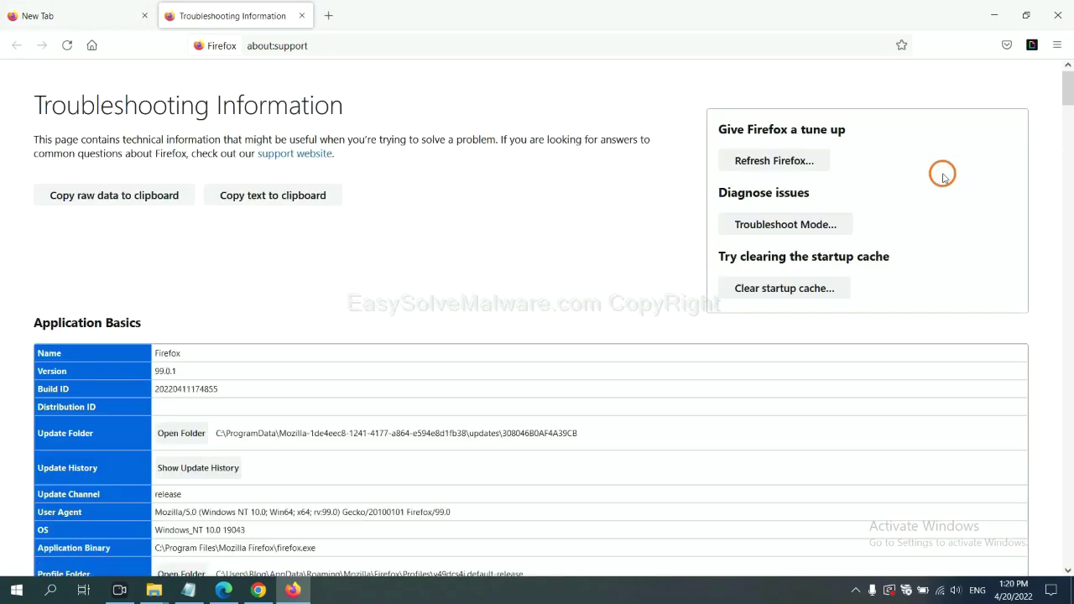
click(754, 164)
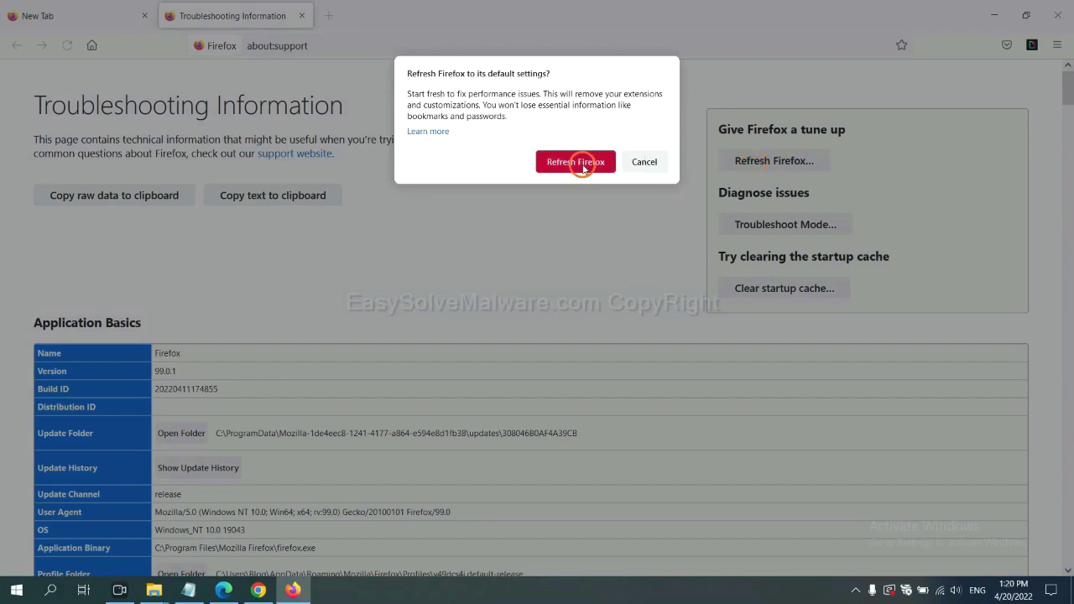
Switch to Microsoft Edge, search its settings for "reset" and open the confirmation for restoring settings to their default values
click(229, 590)
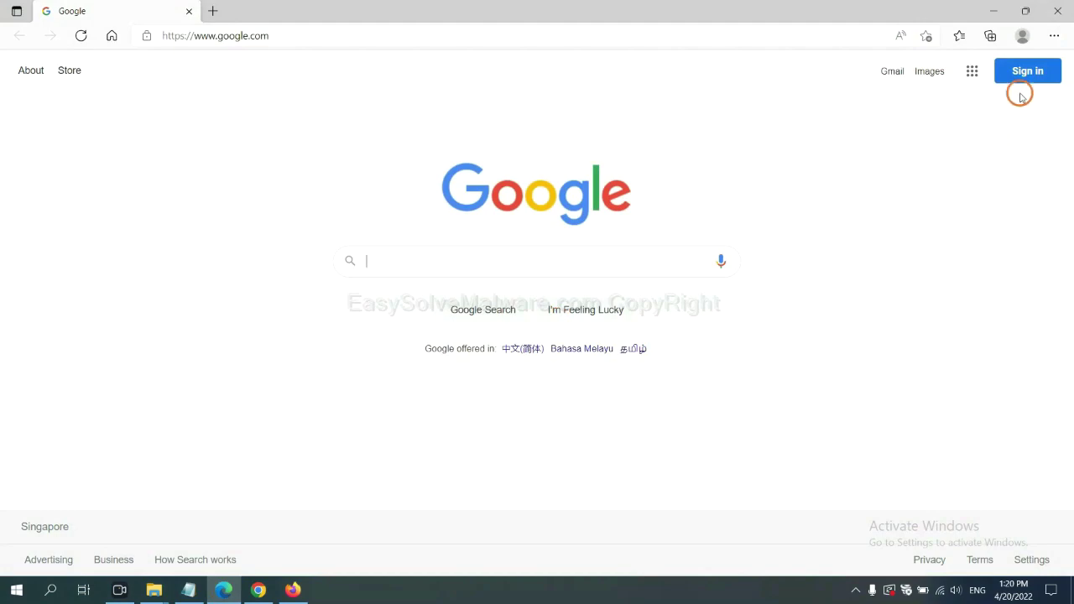
click(1054, 37)
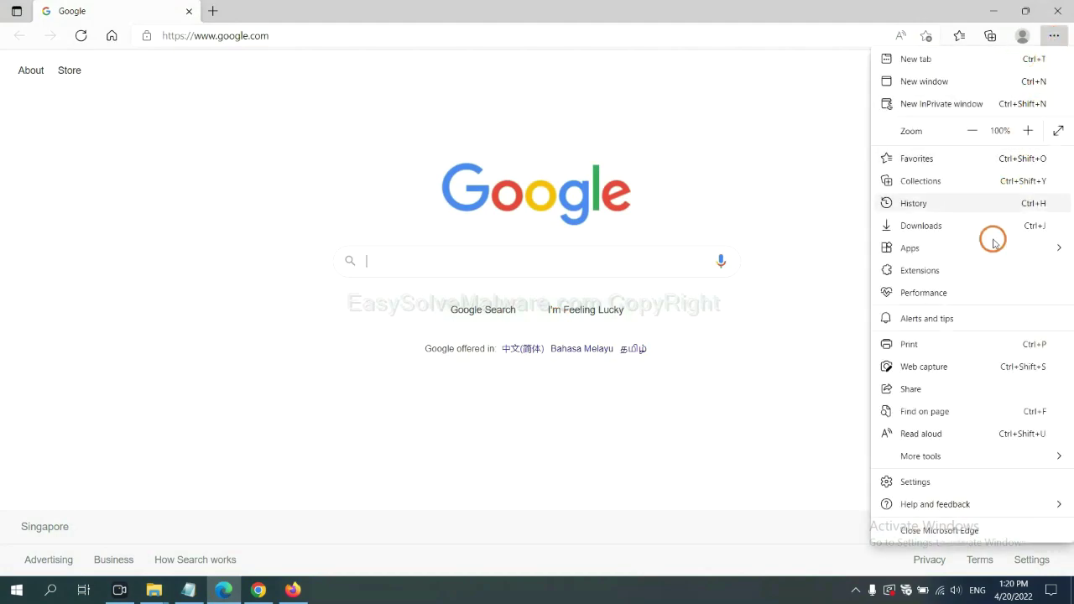
click(914, 482)
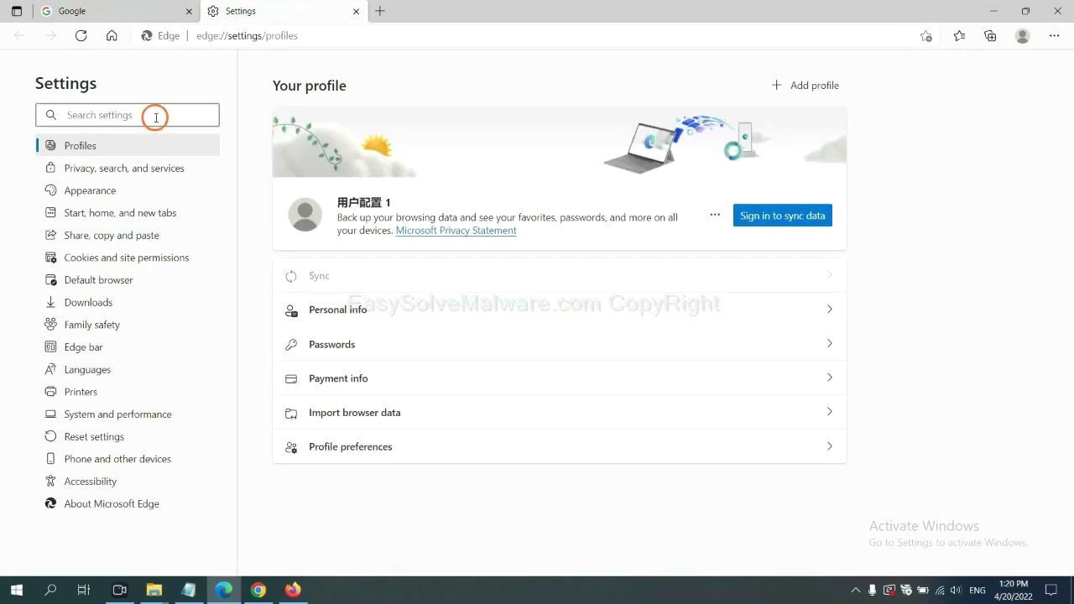
text(re)
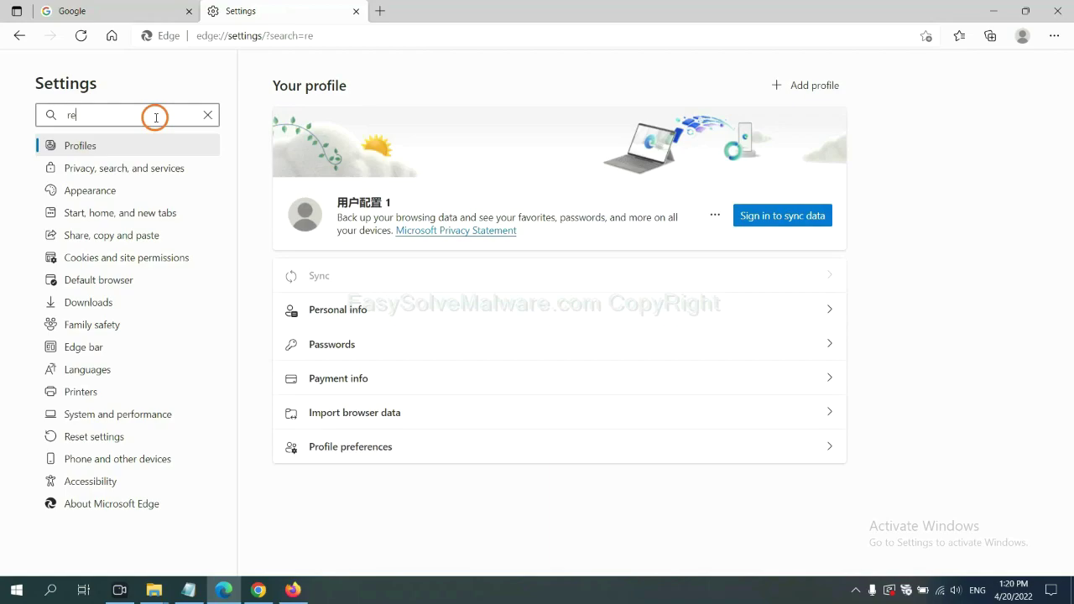
text(set)
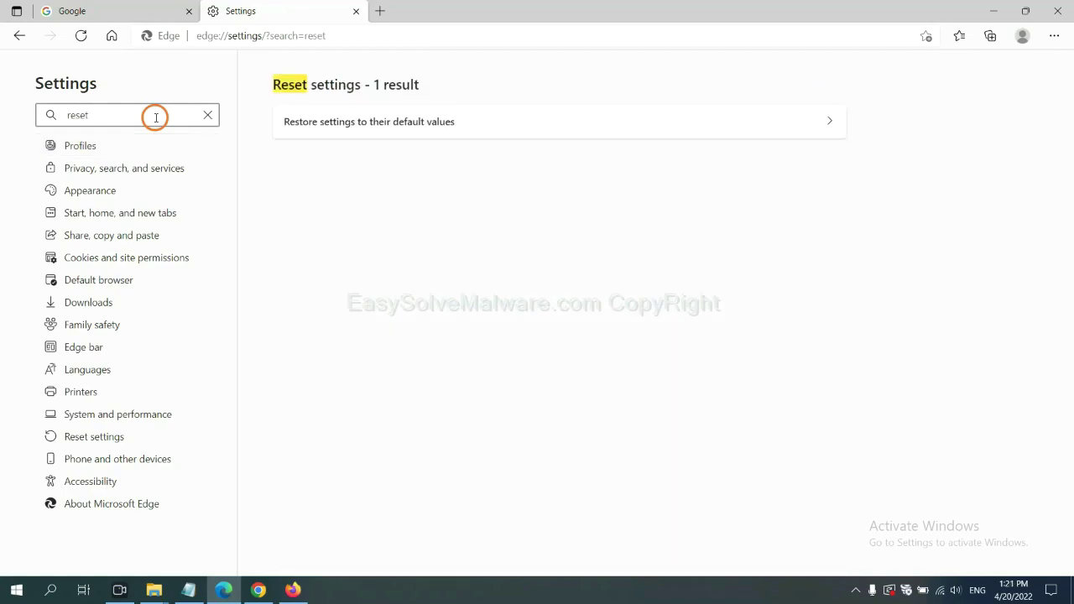
click(377, 117)
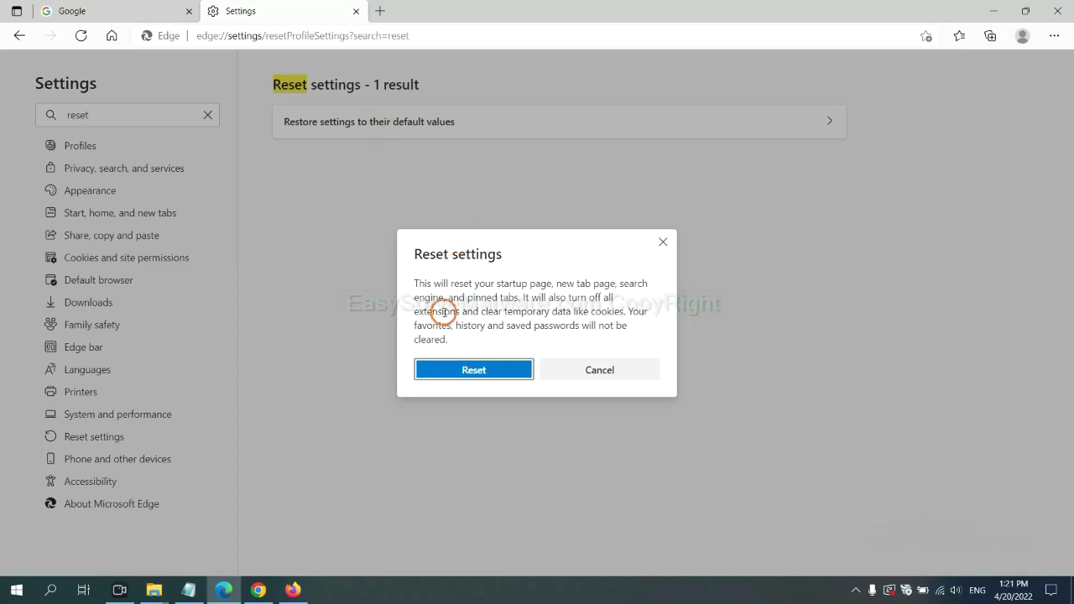